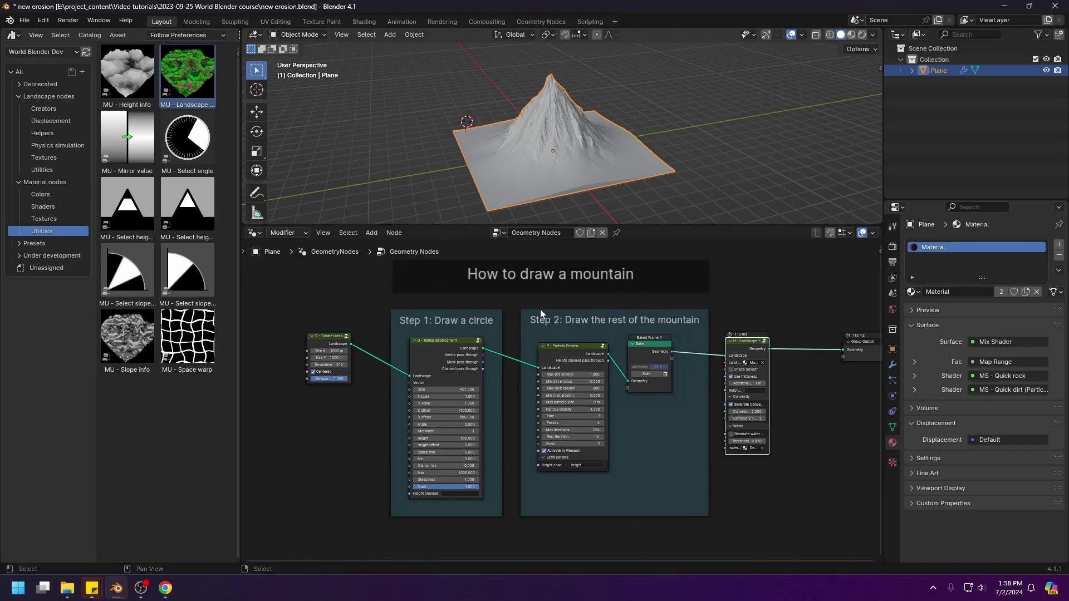
Preview the output of the Create landscape node as the flat base terrain.
alt+shift+click(335, 336)
middle_drag(527, 146, 556, 170)
scroll(455, 335, up, 2)
middle_drag(458, 331, 643, 326)
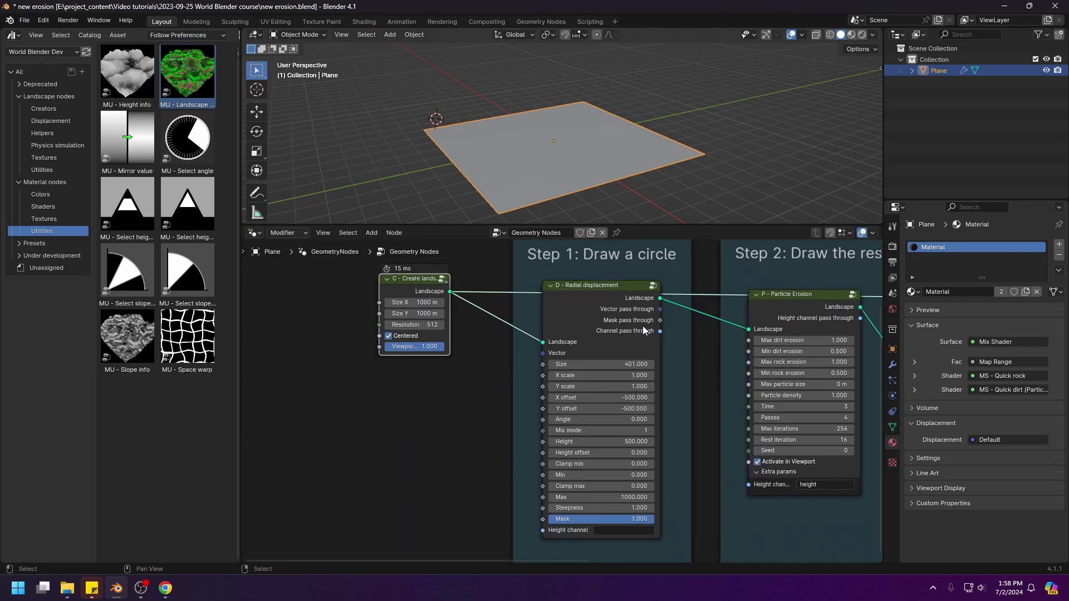
Preview the output of the Radial displacement node and view the cone shape it gives the landscape.
scroll(642, 325, up, 1)
click(622, 302)
middle_drag(646, 264, 609, 309)
ctrl+shift+click(591, 334)
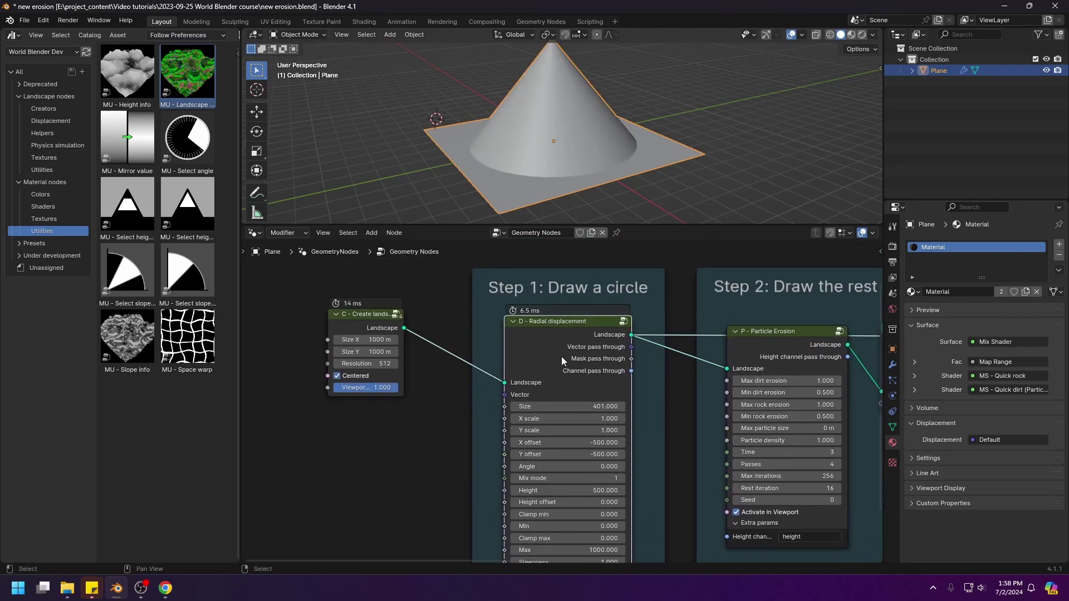
scroll(596, 158, down, 1)
middle_drag(596, 158, 592, 169)
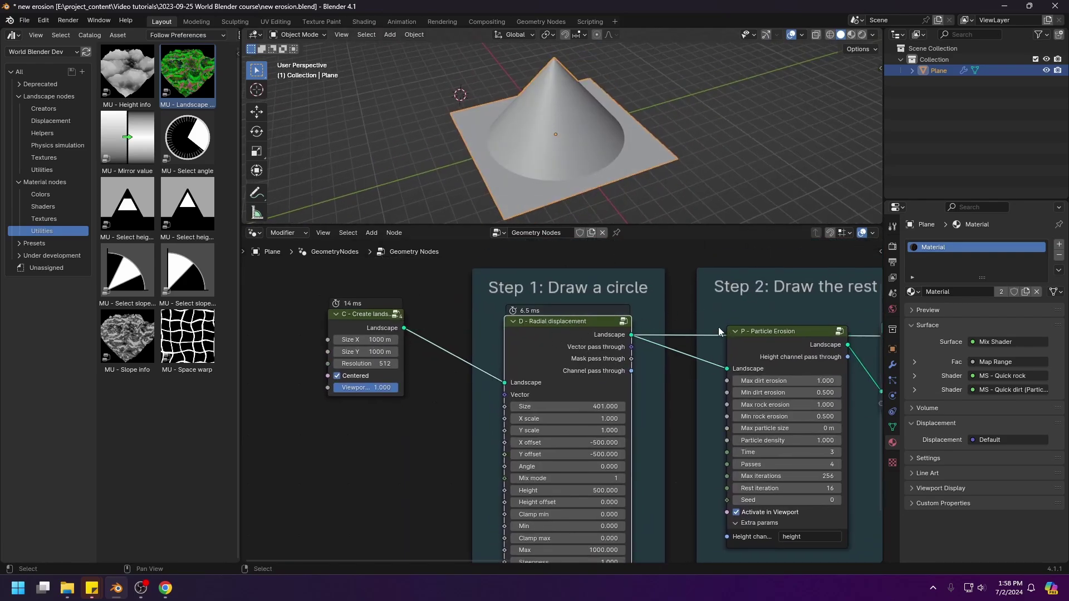
Preview the baked Particle Erosion output and view the eroded mountain.
middle_drag(880, 313, 489, 323)
scroll(490, 325, down, 1)
ctrl+shift+click(542, 362)
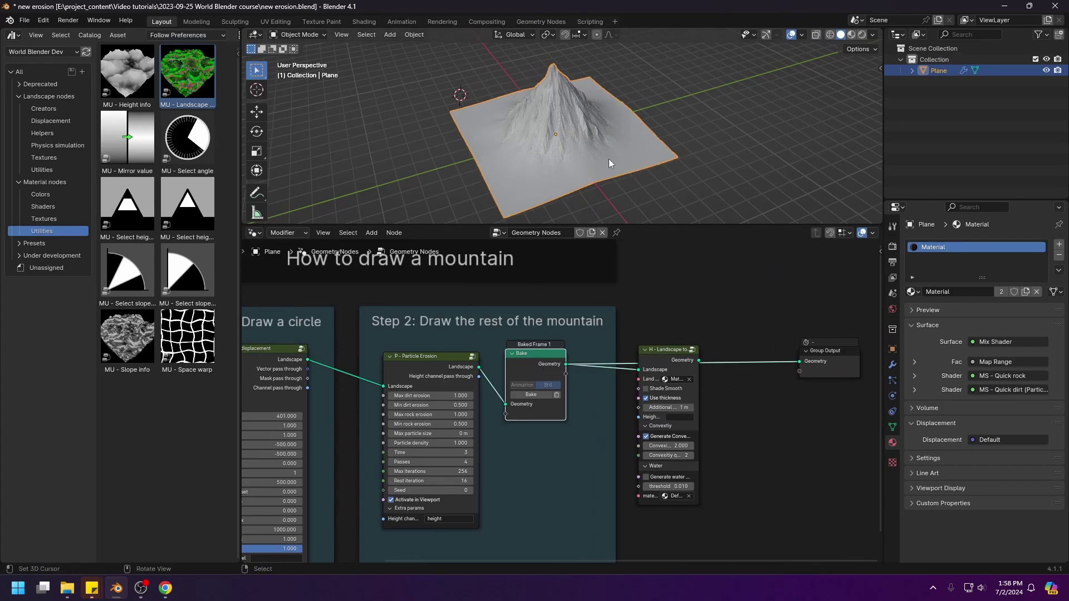
middle_drag(611, 157, 596, 167)
scroll(626, 347, down, 2)
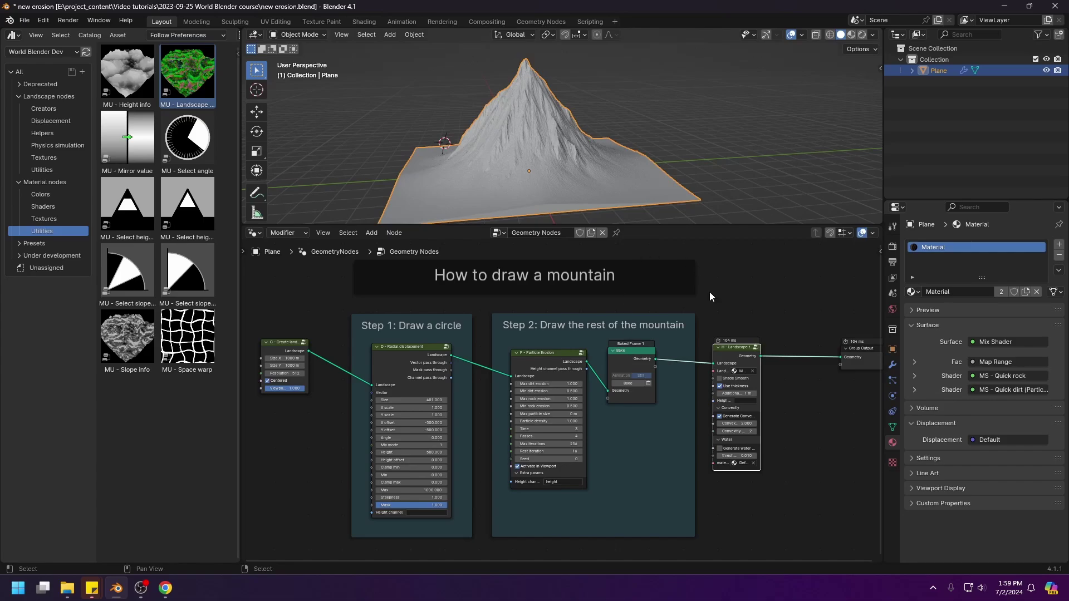
Switch the viewport to rendered shading with overlays hidden and view the textured mountain up close.
key(z)
click(573, 125)
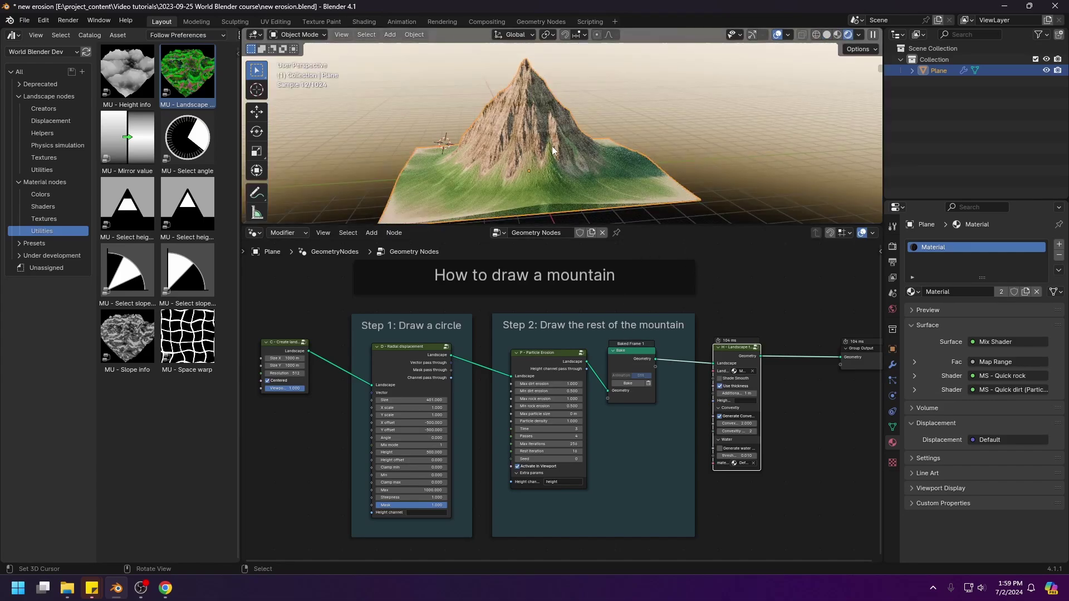
scroll(542, 154, up, 2)
middle_drag(542, 155, 623, 164)
key(shift+alt+z)
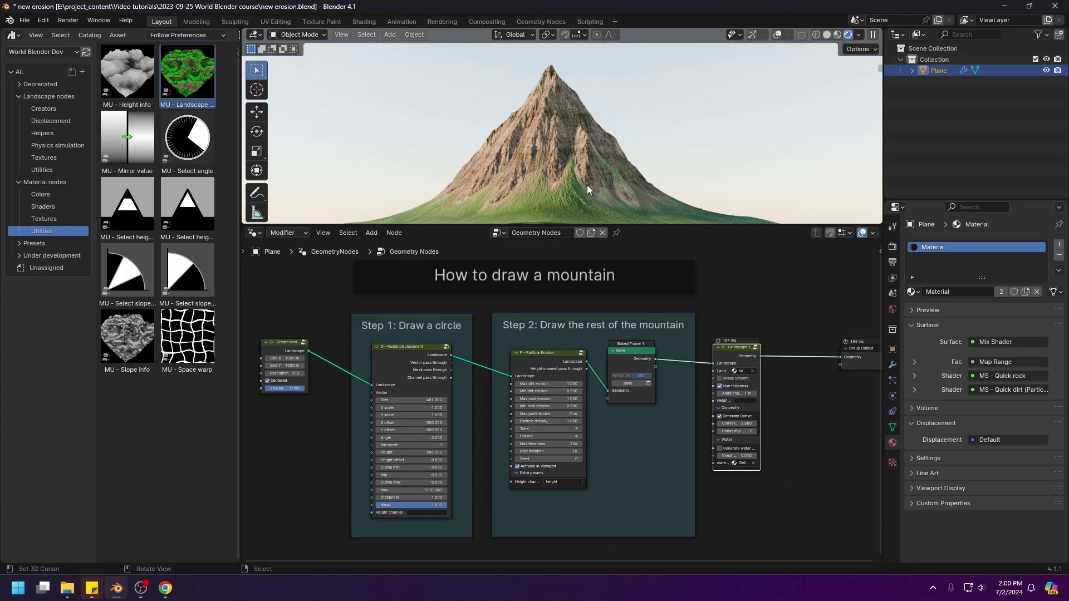
middle_drag(587, 185, 556, 125)
scroll(567, 201, up, 2)
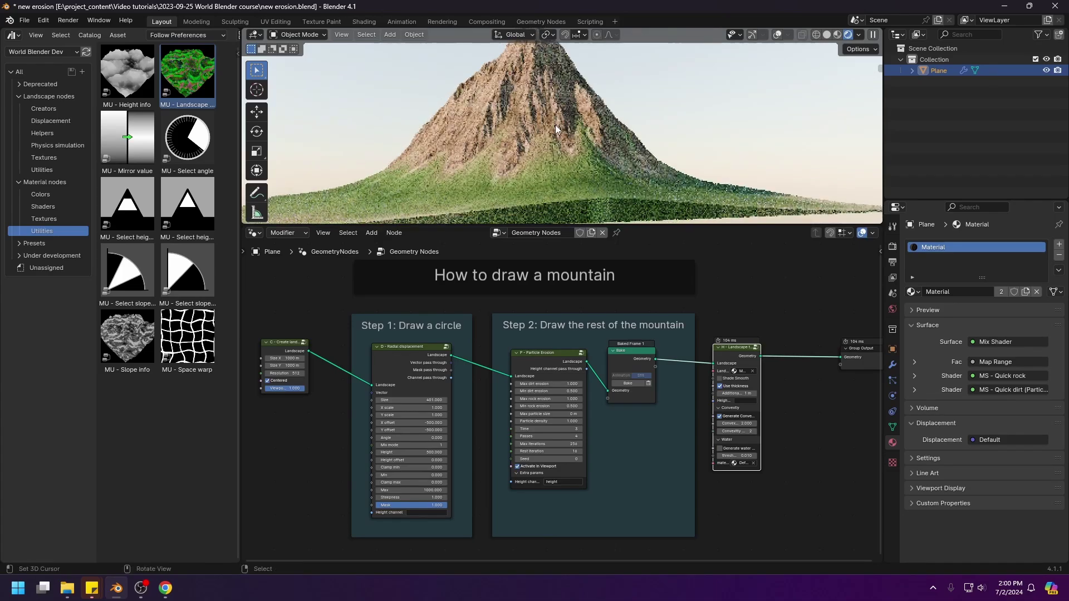
middle_drag(564, 191, 383, 151)
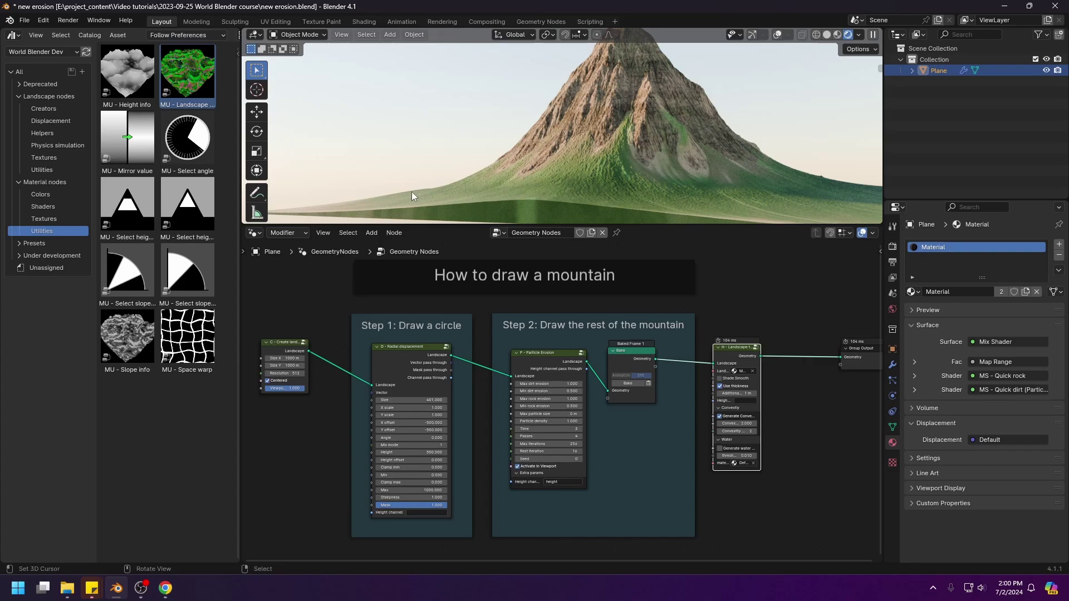
Return the viewport to solid shading and examine the erosion detail on the slopes and the Particle Erosion settings.
key(z)
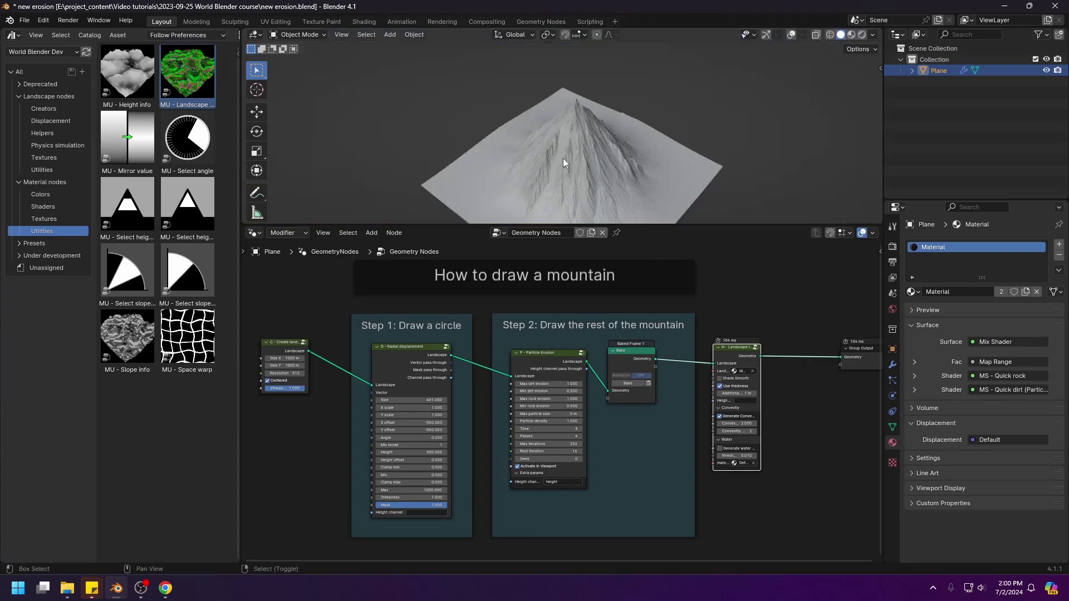
scroll(564, 165, up, 5)
middle_drag(542, 128, 599, 118)
scroll(566, 163, down, 2)
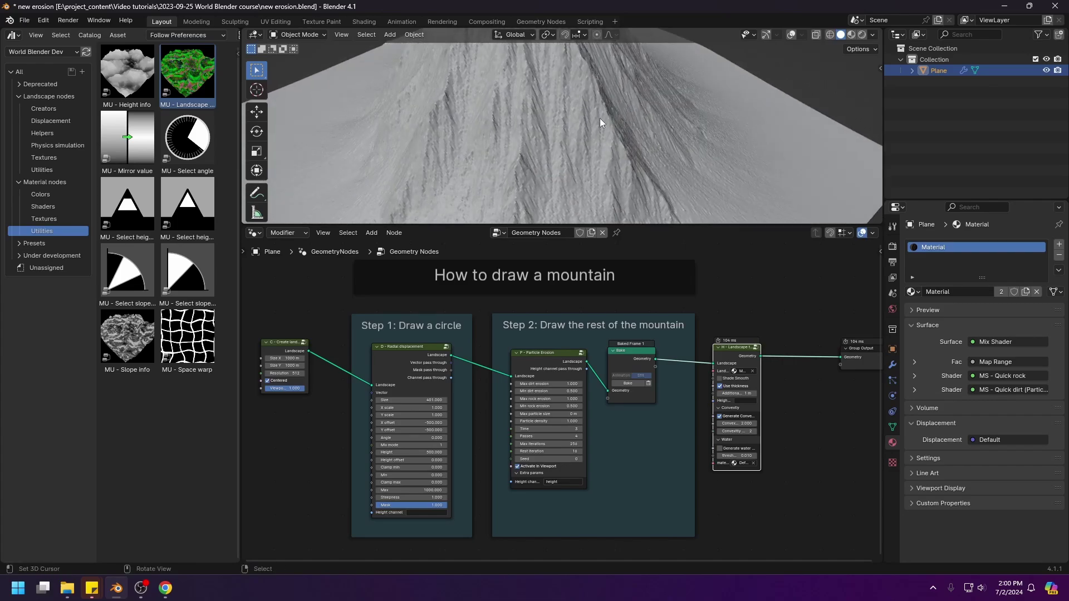
middle_drag(603, 176, 556, 151)
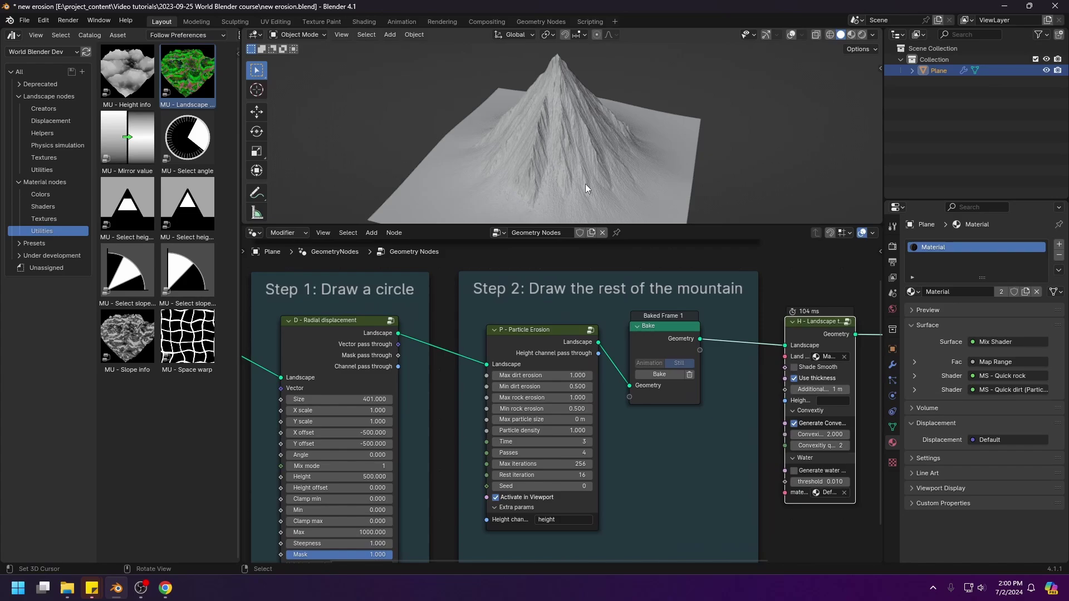
scroll(595, 392, up, 3)
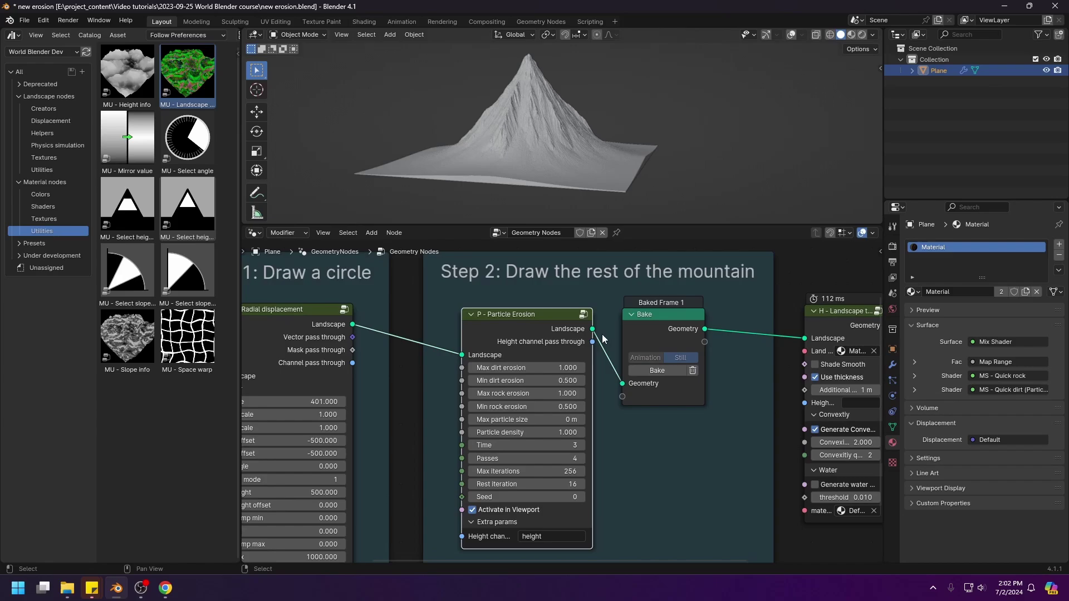
middle_drag(627, 344, 625, 324)
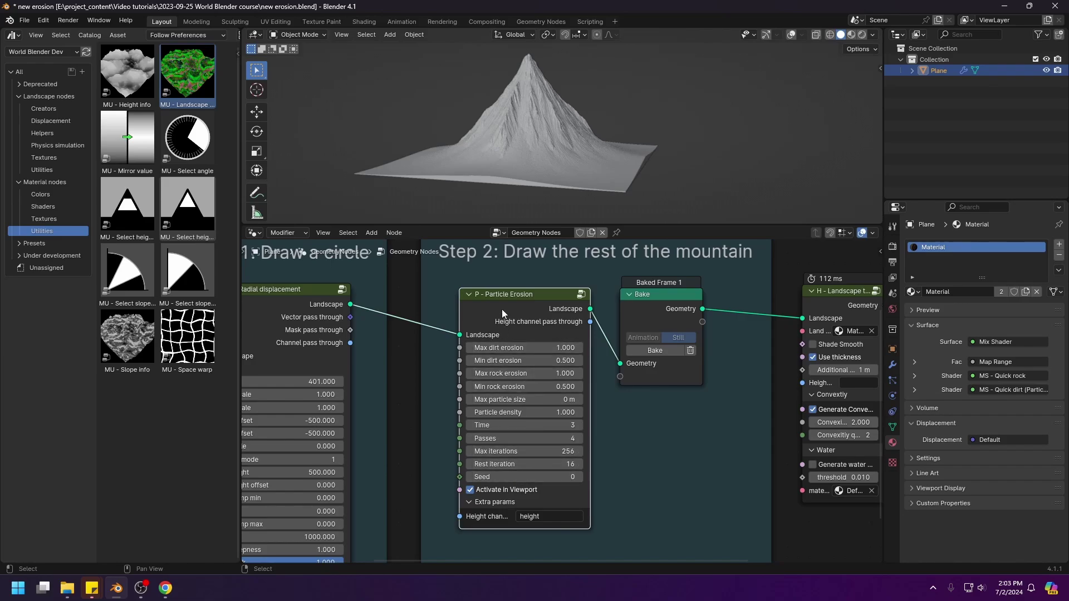
scroll(509, 312, down, 3)
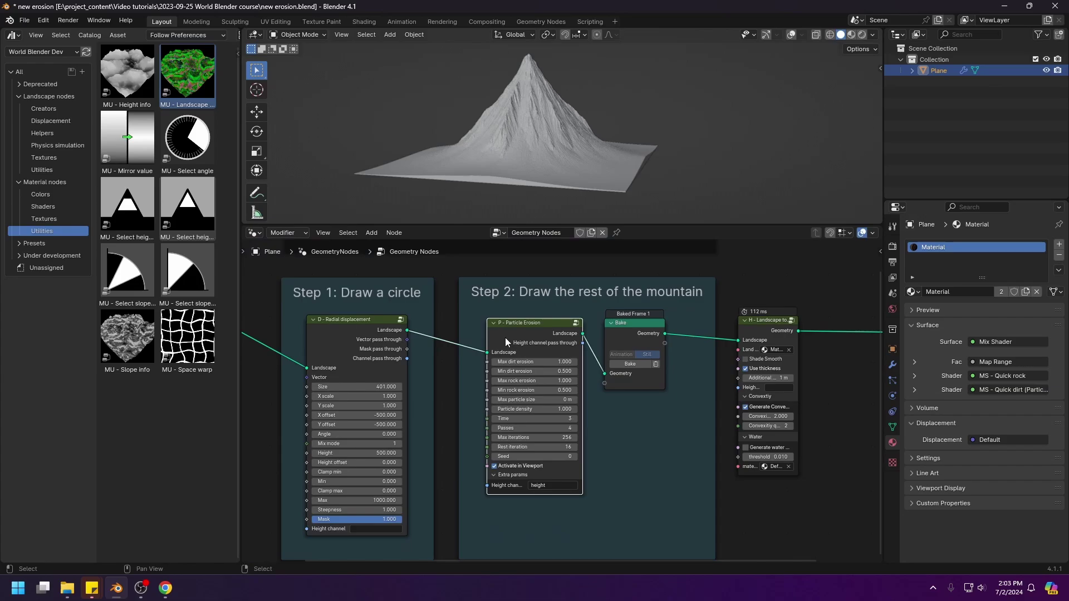
scroll(506, 338, up, 1)
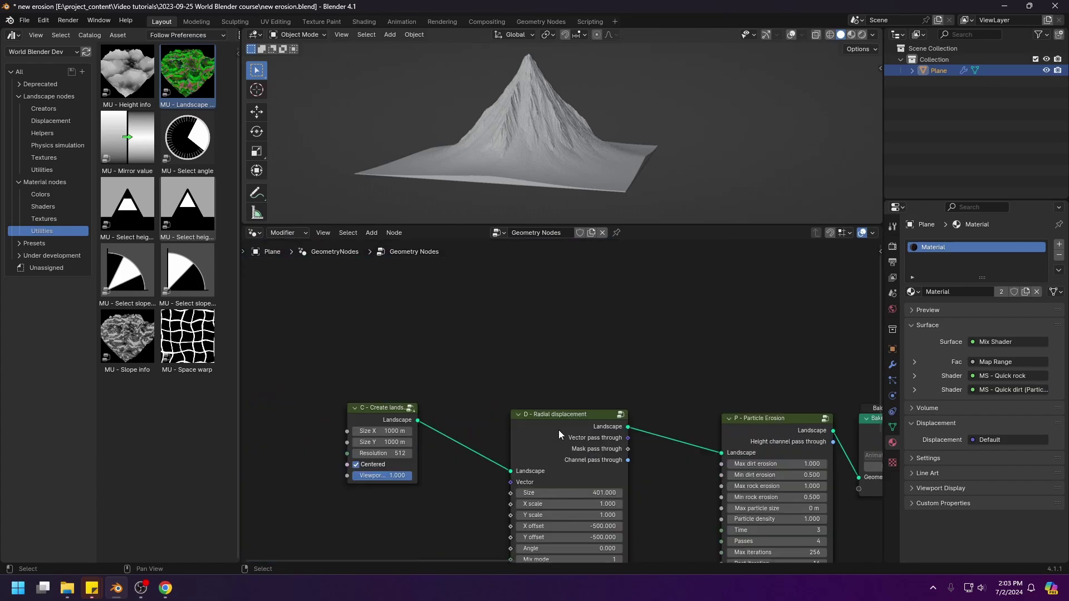
Move Radial displacement nearer to Create landscape, and add a Physics simulation Erosion 2 node fed by Radial displacement's Landscape output.
drag(608, 415, 545, 406)
middle_drag(545, 405, 482, 428)
click(51, 147)
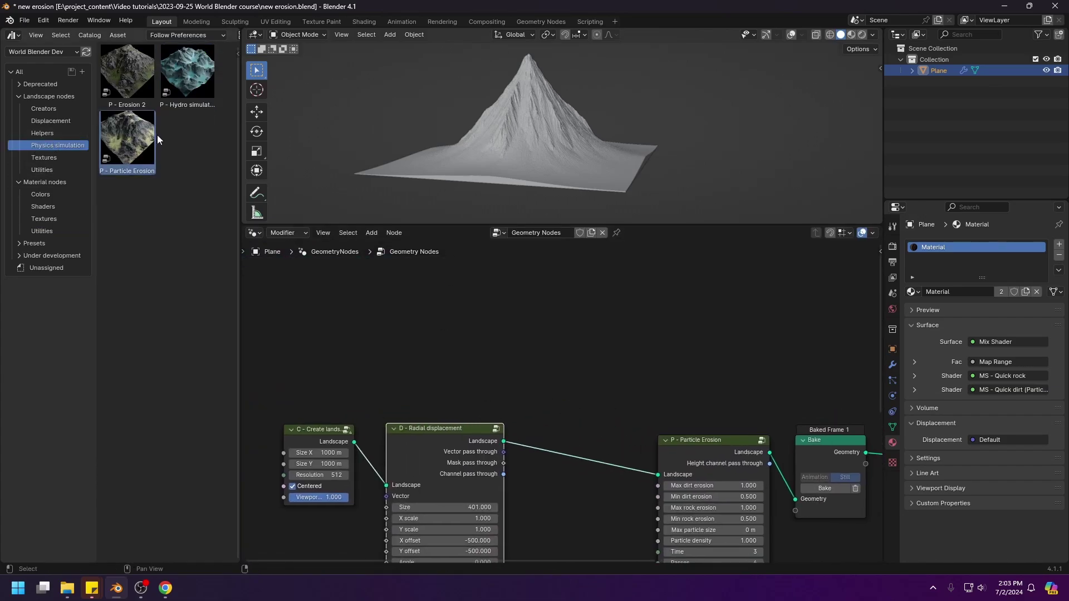
drag(126, 68, 726, 342)
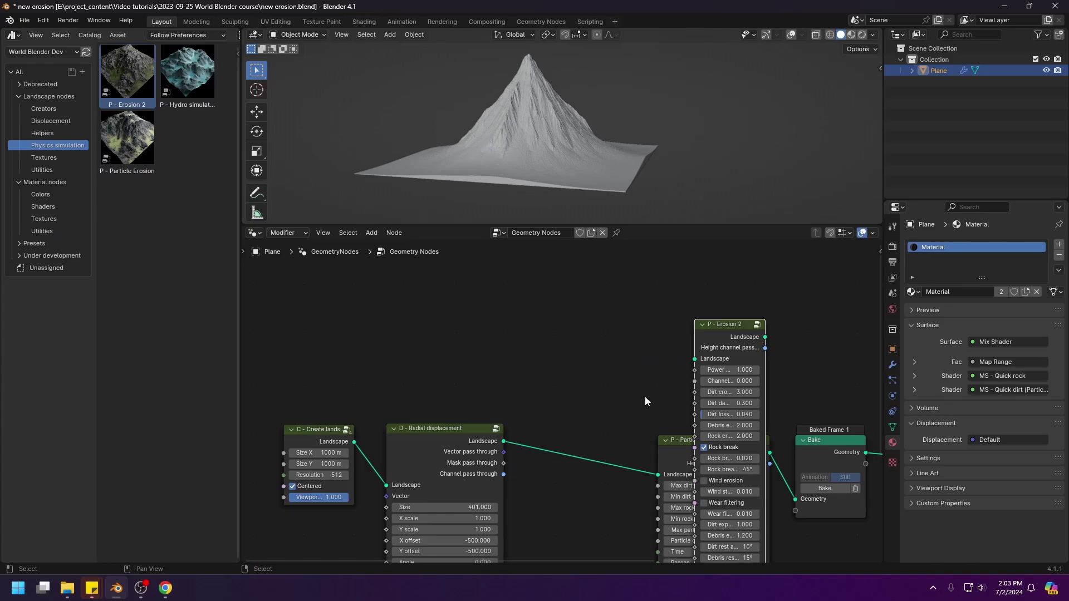
drag(503, 441, 695, 358)
middle_drag(676, 383, 513, 405)
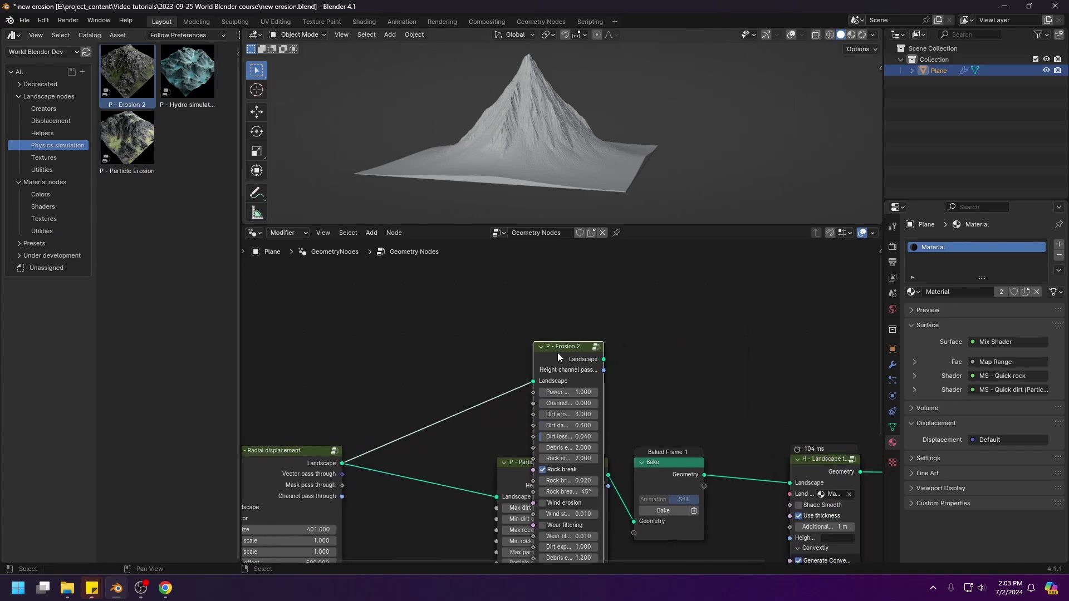
Move the Erosion 2 node higher and connect its Landscape output to a duplicate of the Bake node.
drag(558, 345, 522, 240)
middle_drag(677, 276, 637, 313)
click(630, 513)
key(shift+d)
click(645, 276)
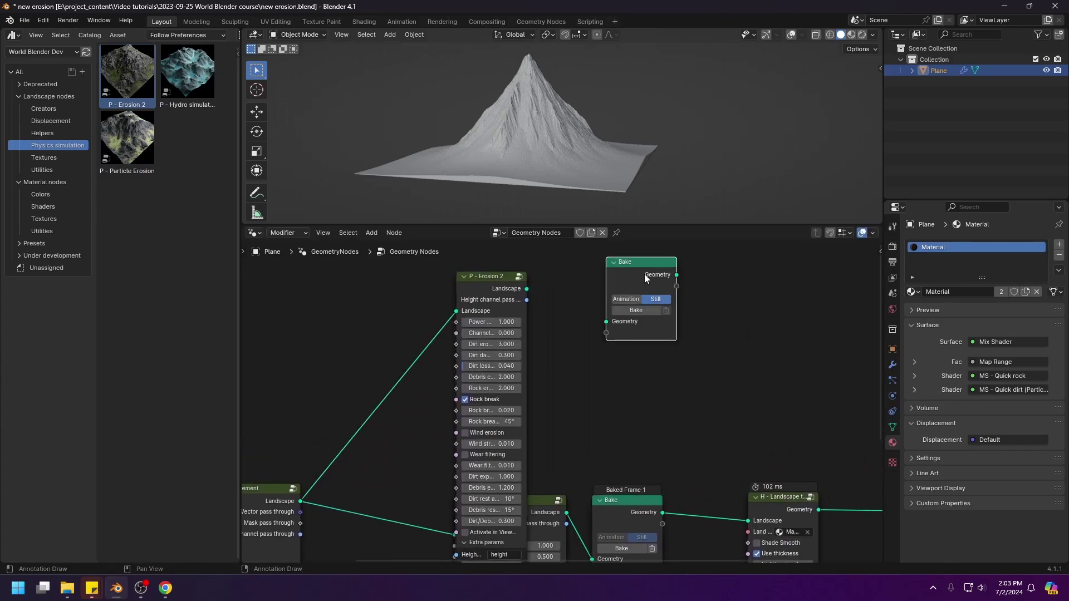
drag(527, 289, 605, 322)
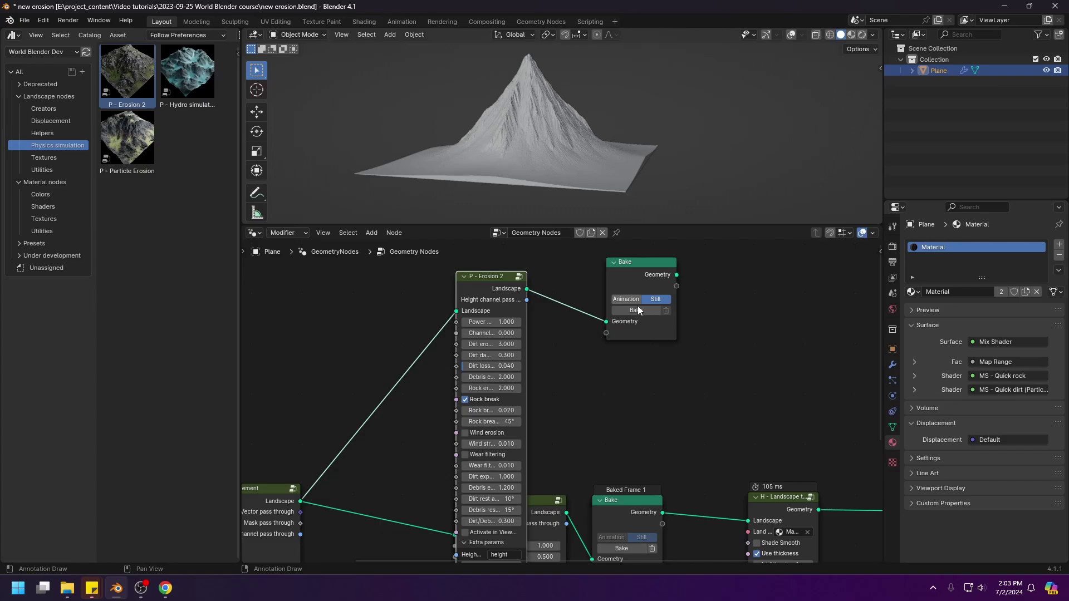
Place Erosion 2 clear above Particle Erosion and bake its result with Activate in Viewport enabled.
drag(492, 277, 504, 493)
middle_drag(754, 353, 476, 416)
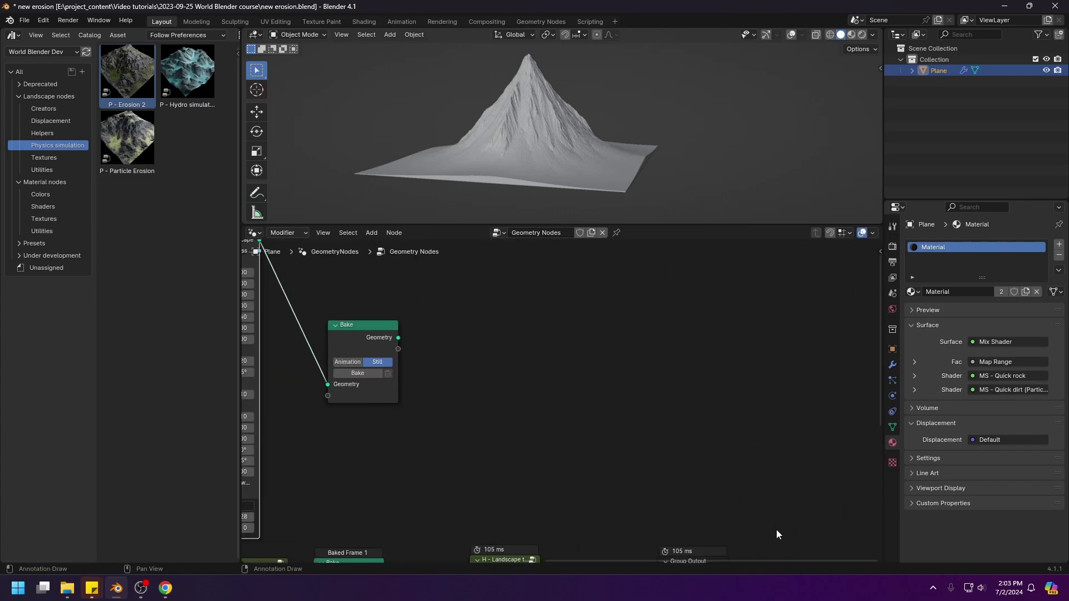
middle_drag(686, 560, 608, 502)
middle_drag(437, 461, 774, 483)
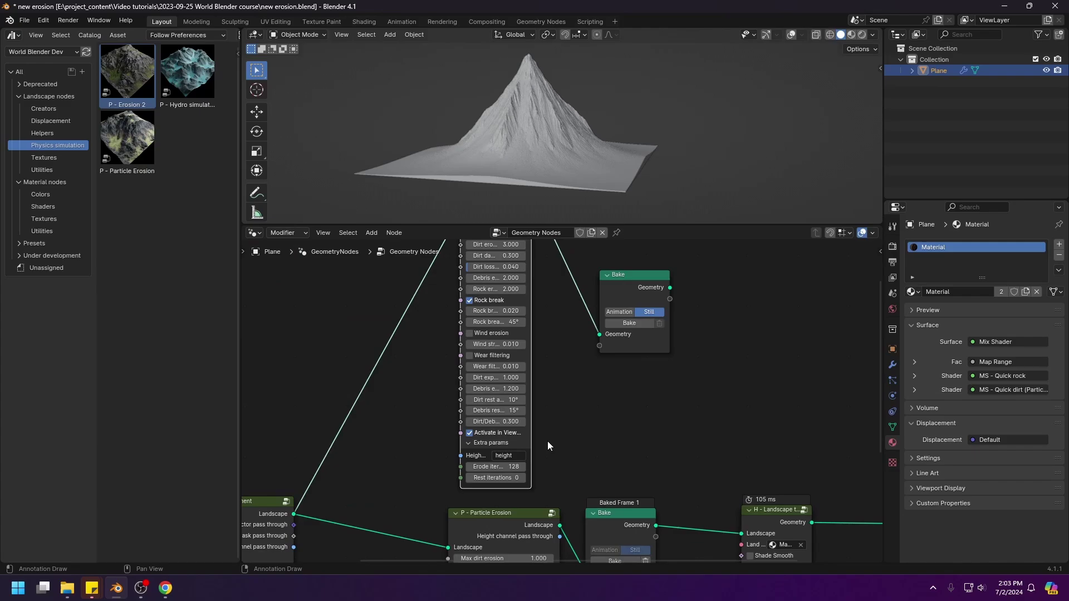
click(628, 324)
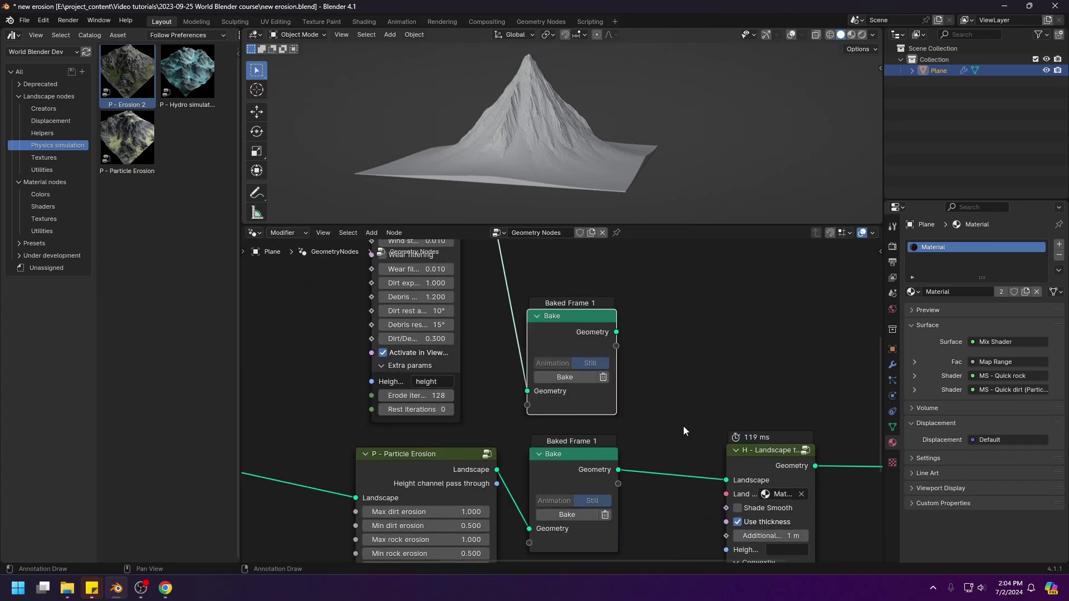
Preview the Erosion 2 bake and examine the grooves and debris around the cone's base.
drag(585, 328, 590, 325)
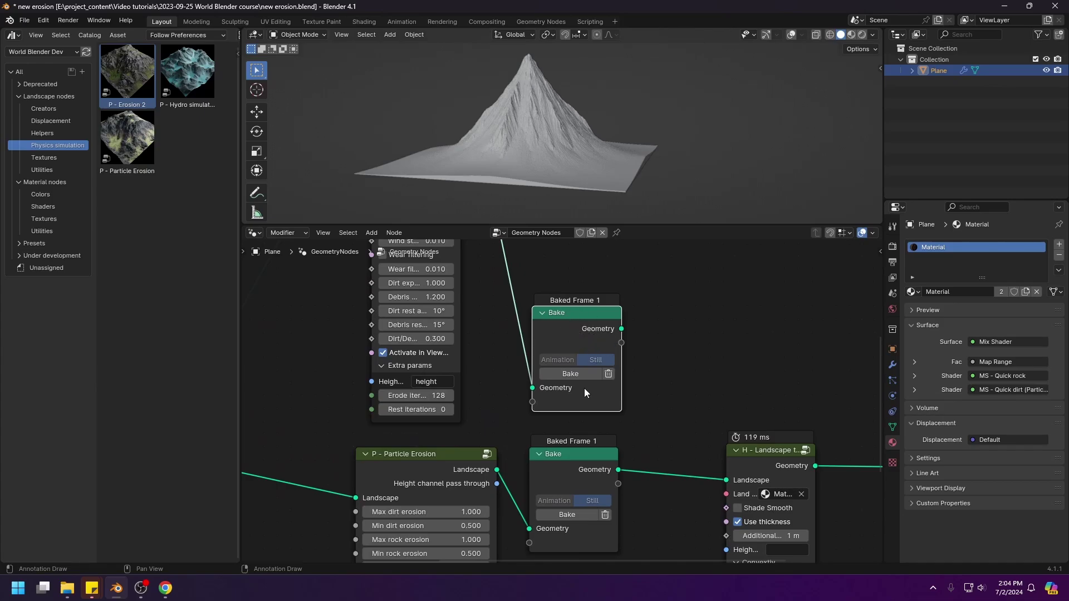
middle_drag(583, 389, 576, 337)
click(572, 412)
middle_drag(603, 395, 577, 451)
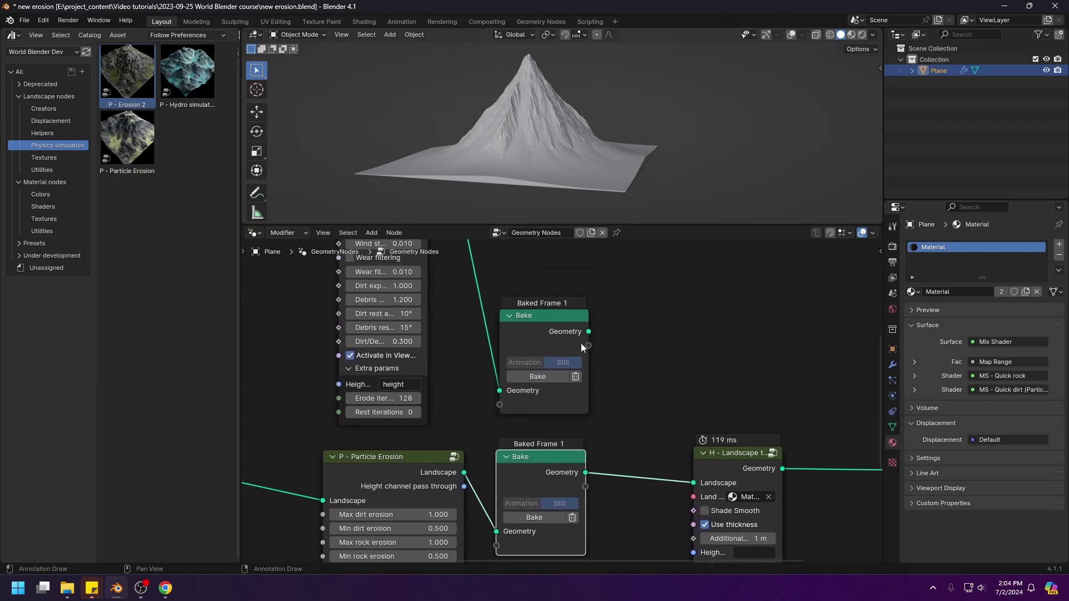
click(557, 328)
ctrl+shift+click(557, 327)
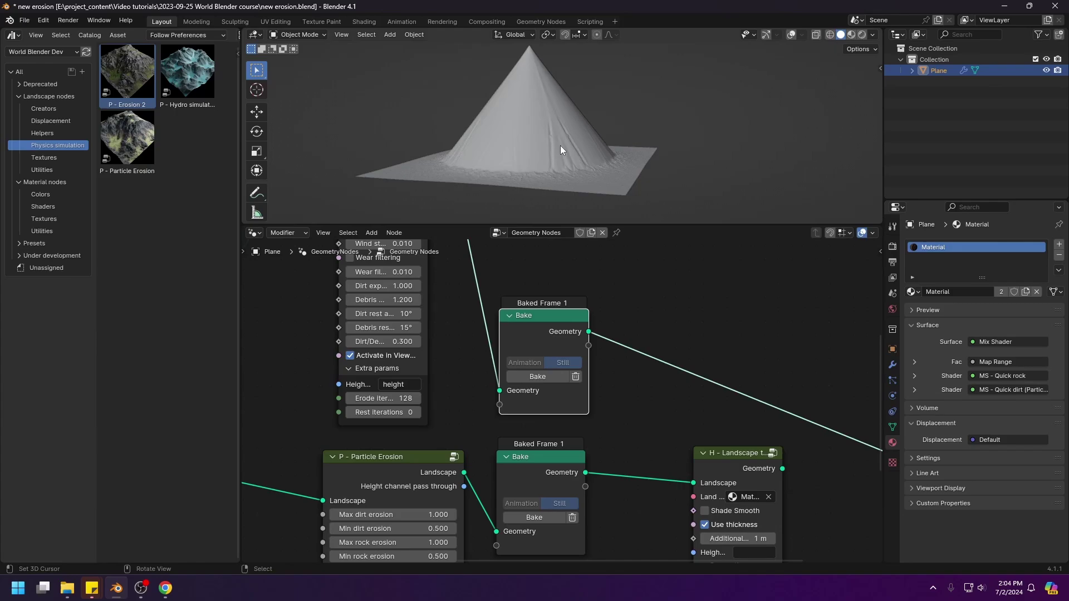
scroll(657, 190, up, 6)
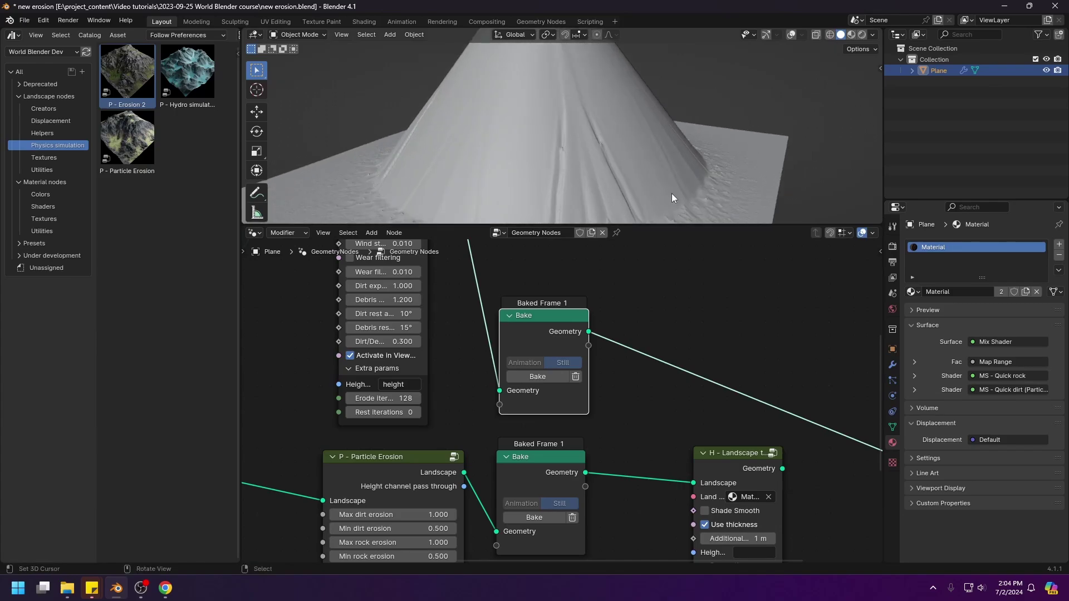
middle_drag(671, 193, 582, 160)
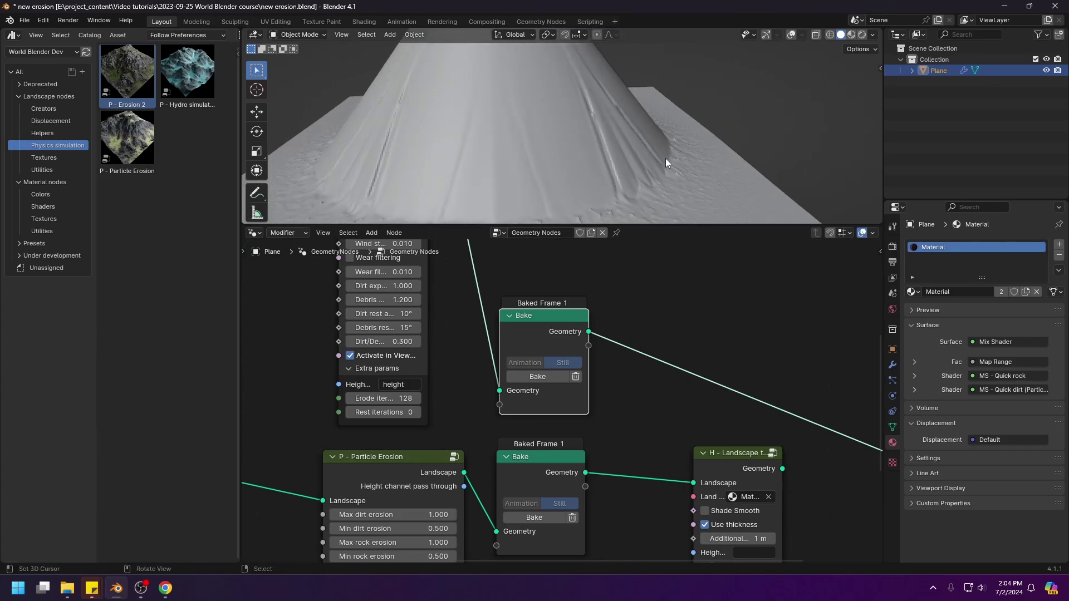
Preview the Particle Erosion bake and view the whole mountain for comparison.
middle_drag(581, 385, 569, 338)
ctrl+shift+click(537, 413)
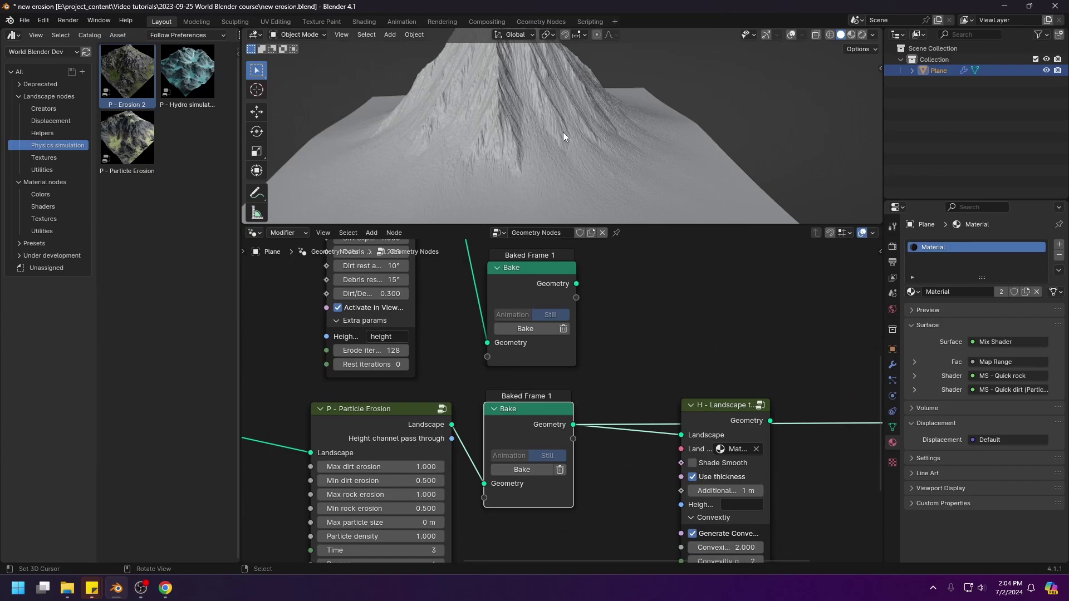
scroll(563, 131, down, 4)
mouse_move(592, 128)
middle_down()
mouse_move(562, 125)
mouse_move(604, 147)
mouse_move(593, 149)
middle_up()
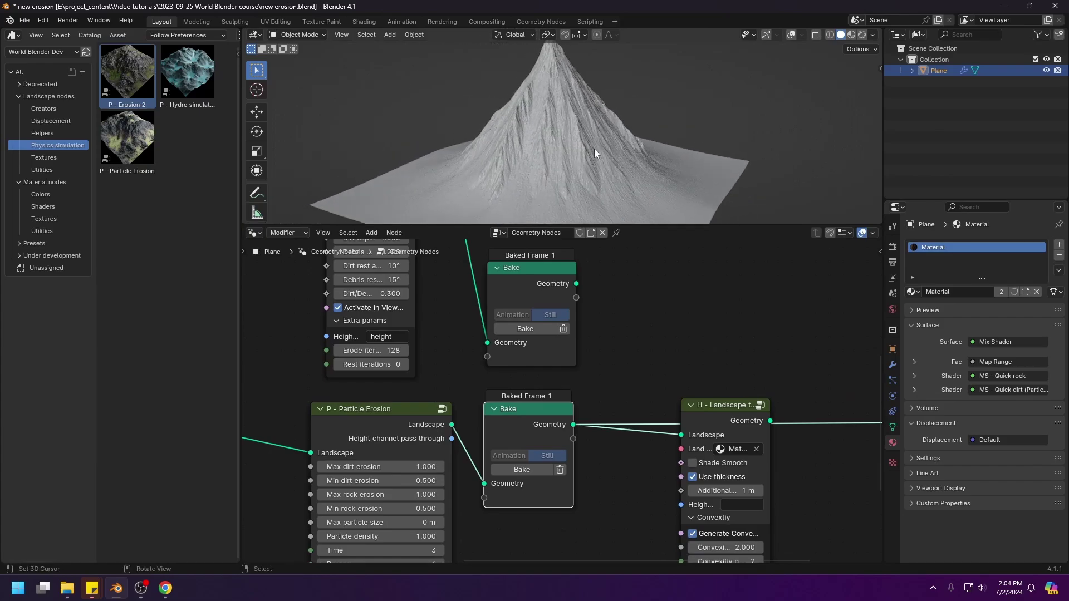
Alternate the preview between the two bakes to compare them, ending on the Erosion 2 bake.
ctrl+shift+click(545, 281)
ctrl+shift+click(535, 410)
ctrl+shift+click(540, 272)
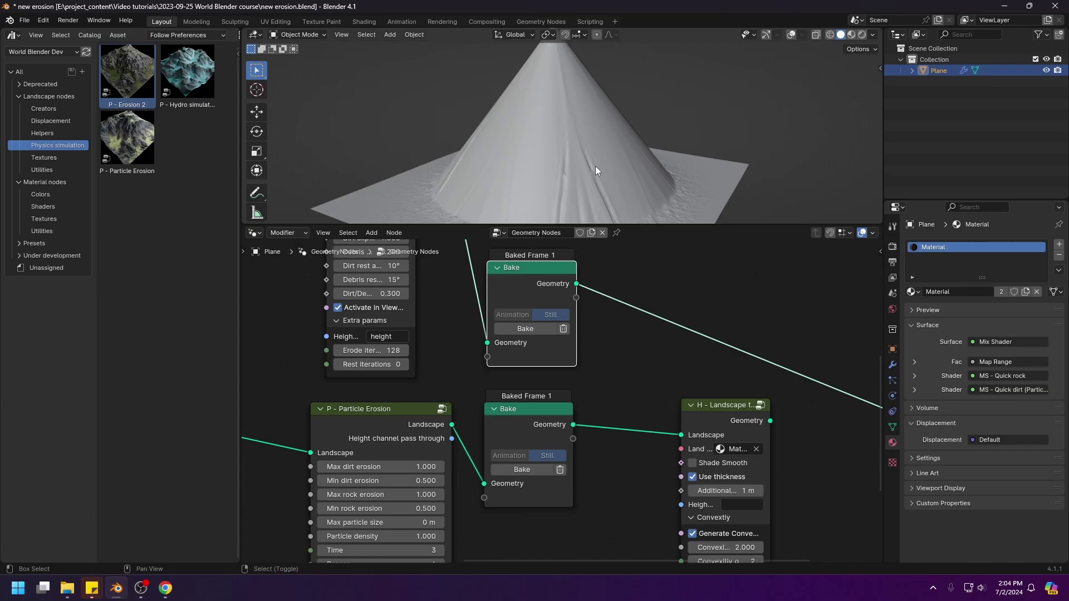
middle_drag(596, 166, 606, 151)
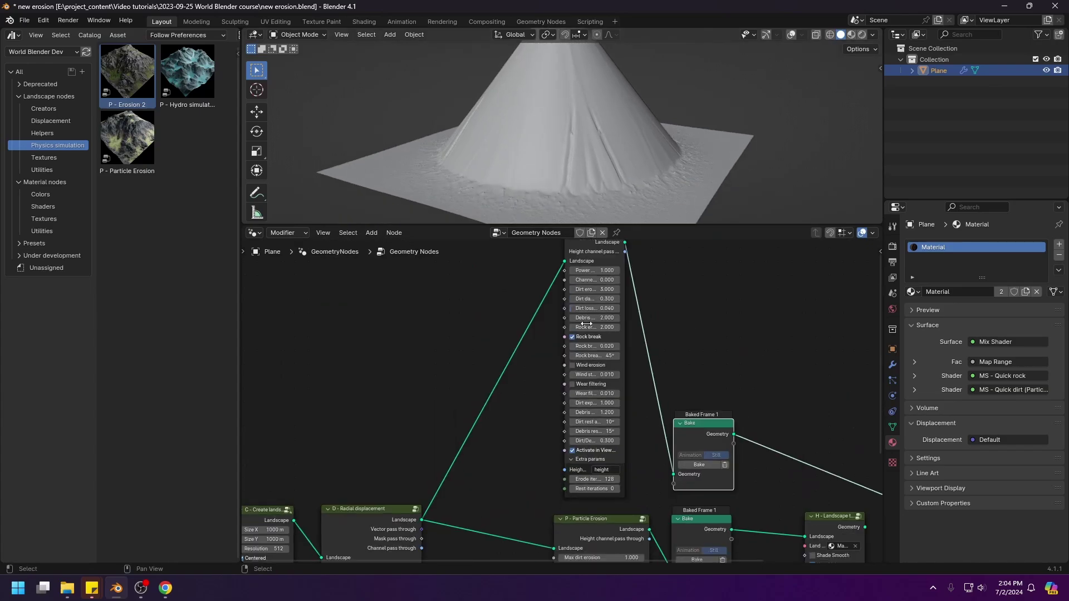
Move the Create landscape and Radial displacement nodes farther from the erosion nodes to make room between them.
middle_drag(605, 321, 600, 356)
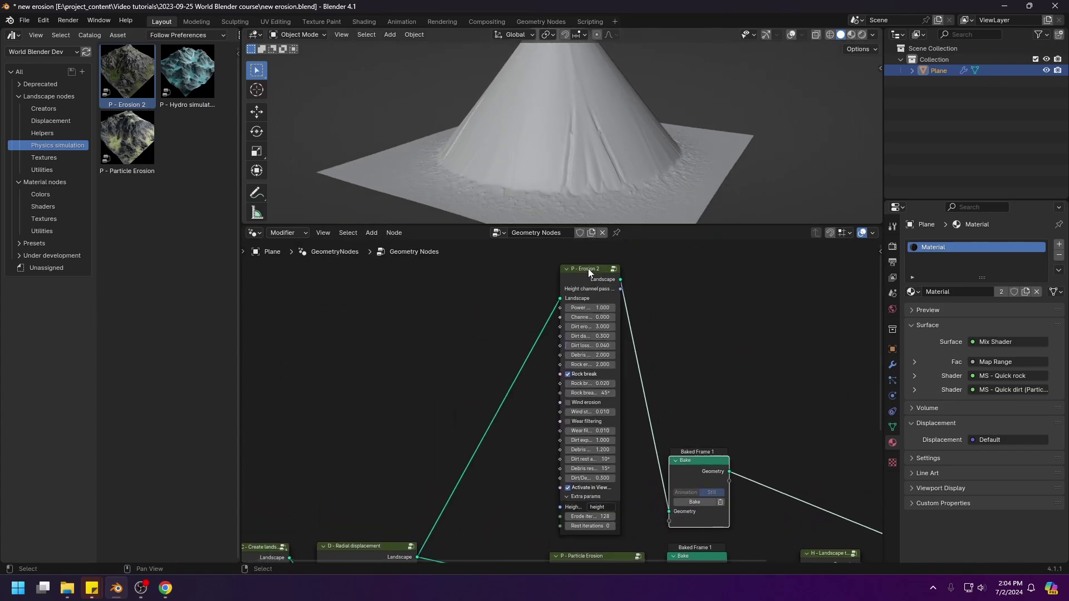
middle_drag(360, 535, 501, 399)
drag(533, 365, 414, 442)
key(g)
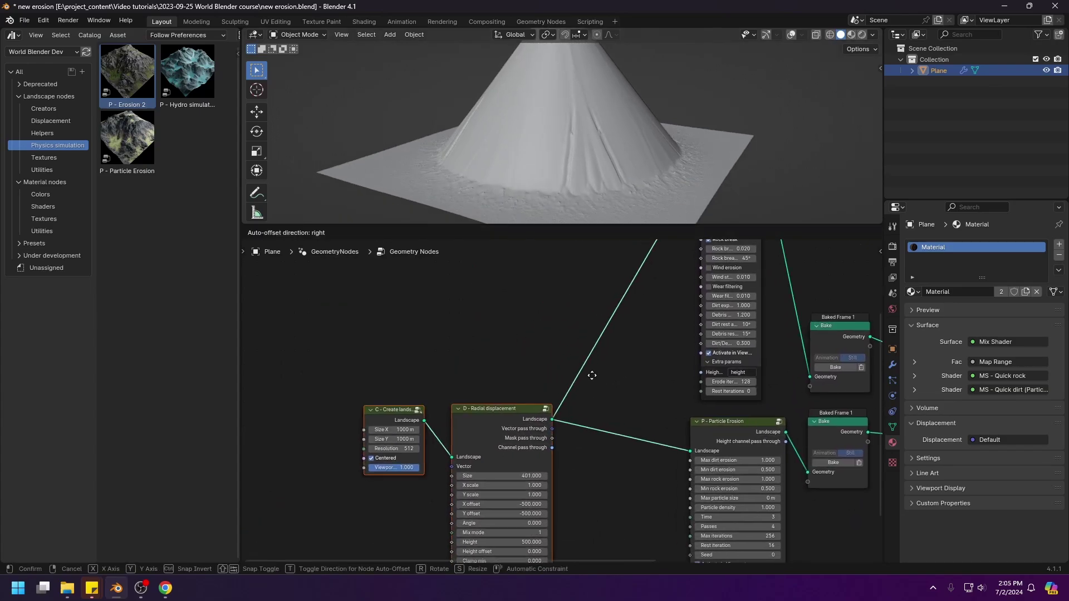
click(402, 344)
click(450, 312)
Merge the two links from Radial displacement into one reroute point and place it close to the erosion nodes.
shift+right_drag(453, 282, 435, 453)
key(g)
click(587, 377)
middle_drag(538, 383, 615, 391)
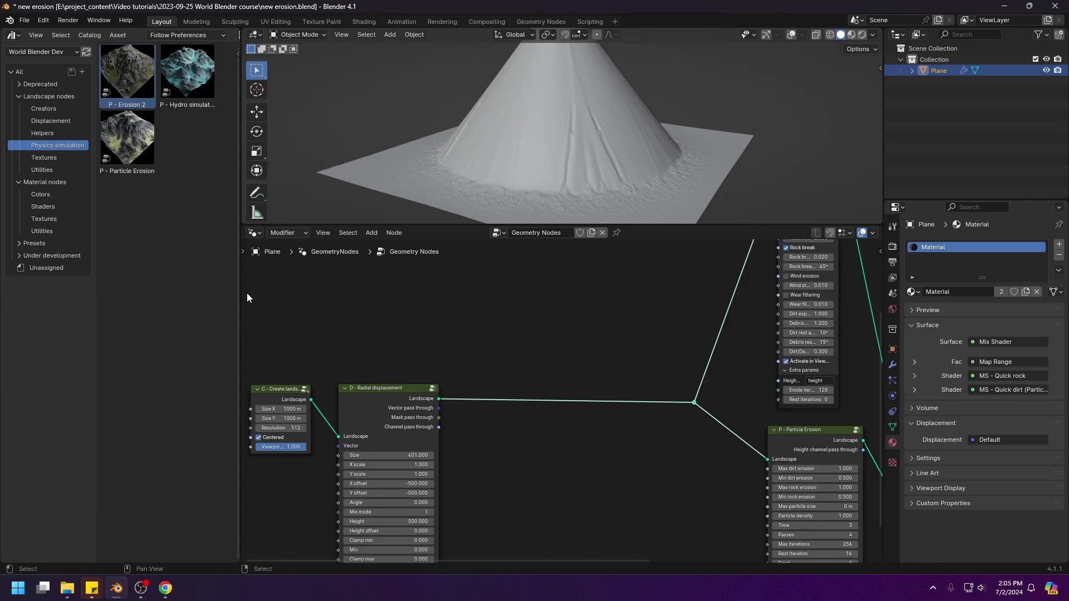
Insert a Noise displacement node between Radial displacement and the reroute, and view the roughened mountain.
click(51, 120)
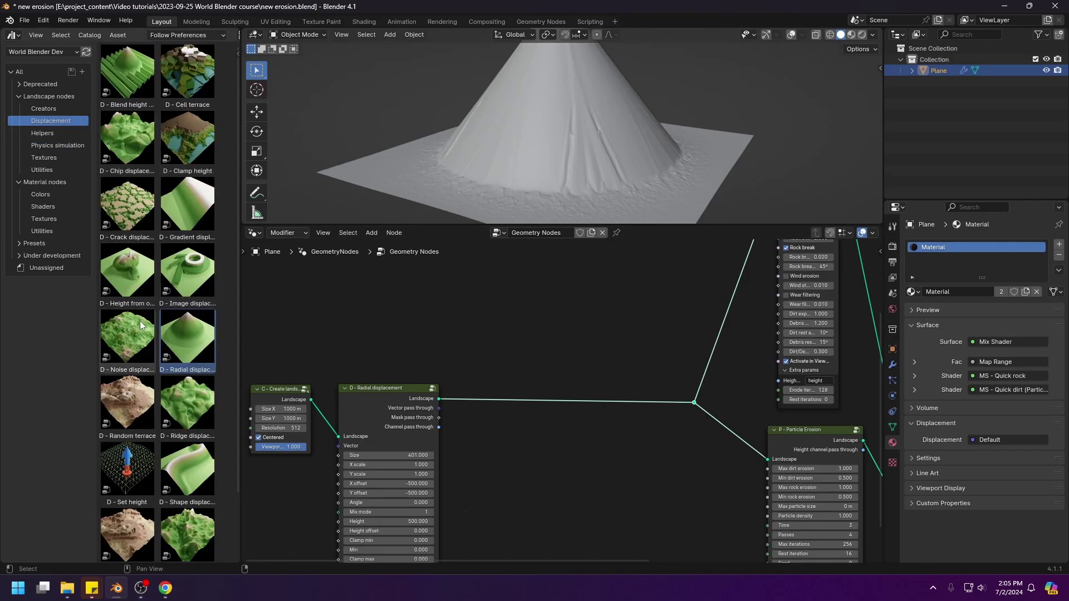
drag(140, 321, 546, 396)
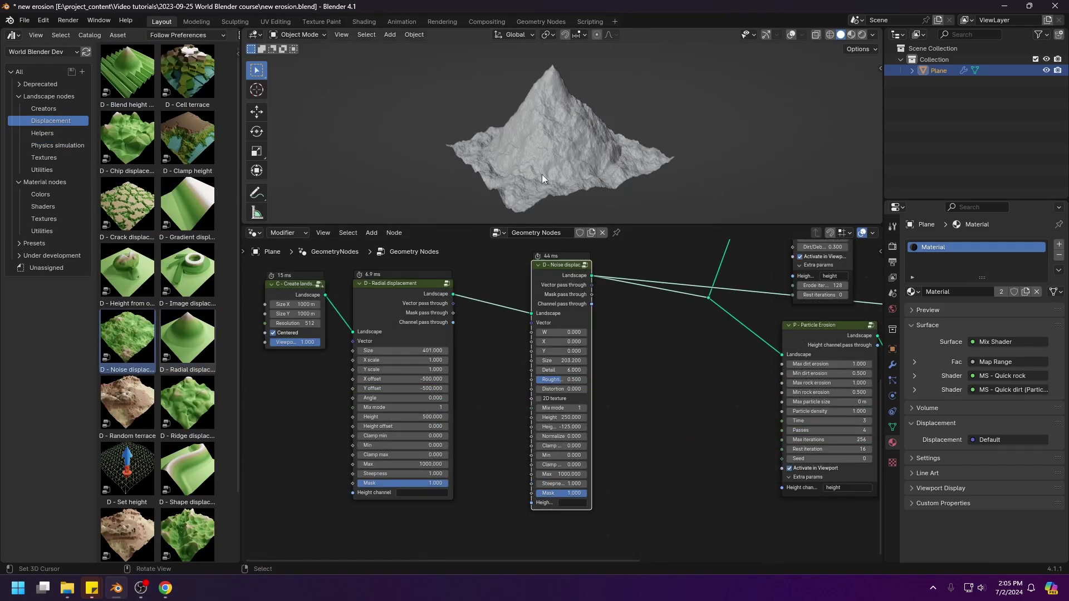
middle_drag(543, 175, 595, 155)
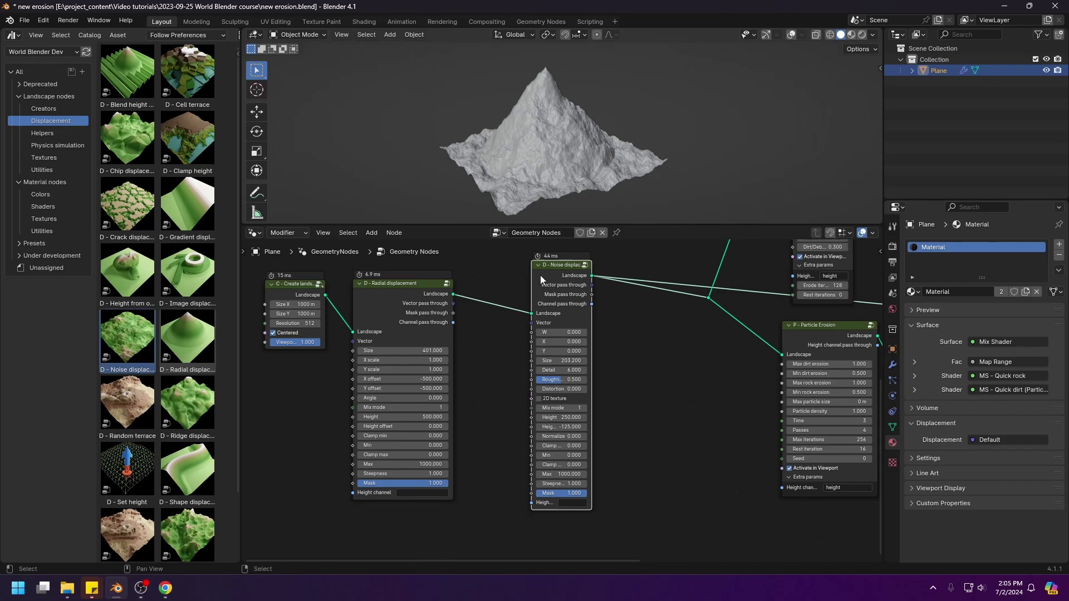
drag(540, 276, 518, 294)
Preview the Erosion 2 bake of the noise-displaced mountain and view its slopes.
middle_drag(750, 258, 480, 396)
middle_drag(412, 431, 325, 487)
click(568, 464)
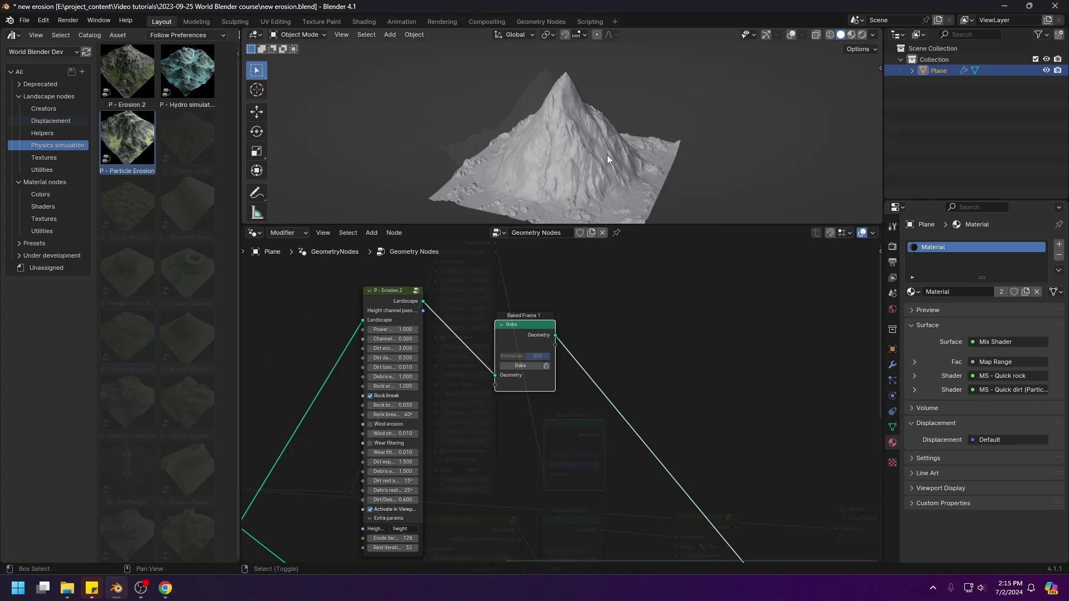
middle_drag(621, 125, 623, 154)
drag(386, 290, 385, 293)
Compare the uneroded Noise displacement output with the Erosion 2 bake, ending on the Erosion 2 bake.
middle_drag(365, 373, 775, 269)
drag(503, 439, 498, 432)
ctrl+shift+click(499, 432)
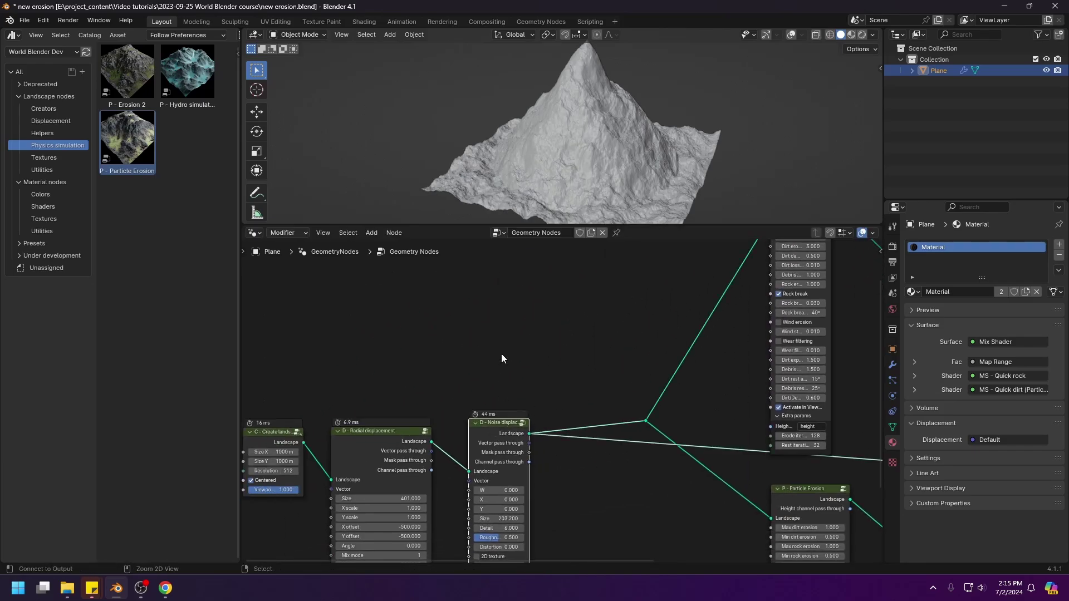
middle_drag(706, 347, 405, 455)
click(622, 333)
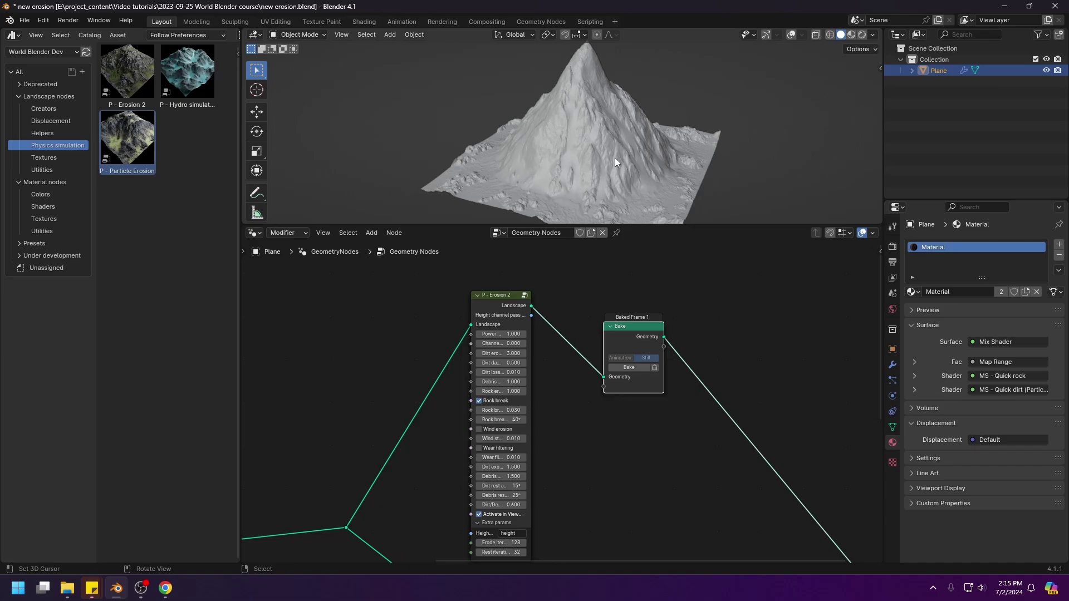
Connect the Erosion 2 bake to the H - Landscape node's Landscape input and output that node's geometry.
middle_drag(732, 523, 592, 433)
scroll(592, 433, down, 3)
drag(615, 492, 649, 424)
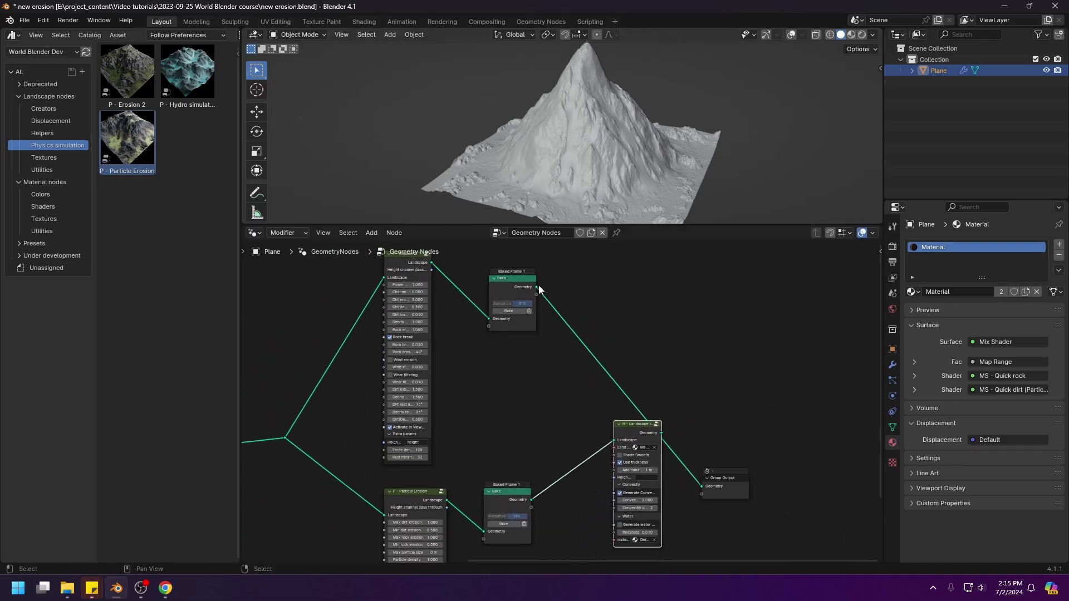
drag(539, 289, 614, 440)
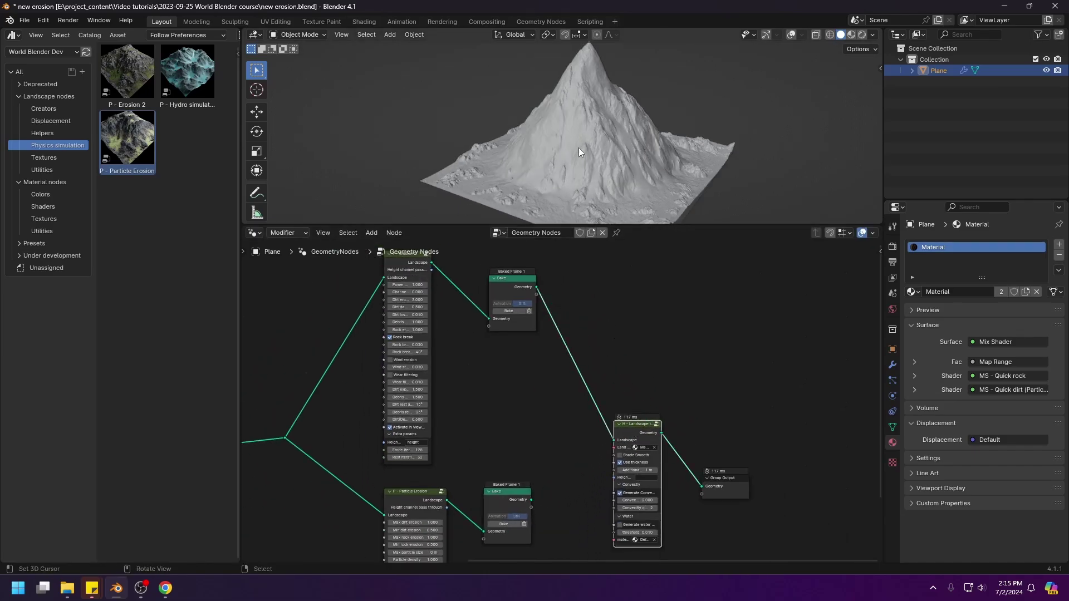
Show the mountain in rendered shading and view the textured Erosion 2 result from another side.
key(z)
click(597, 74)
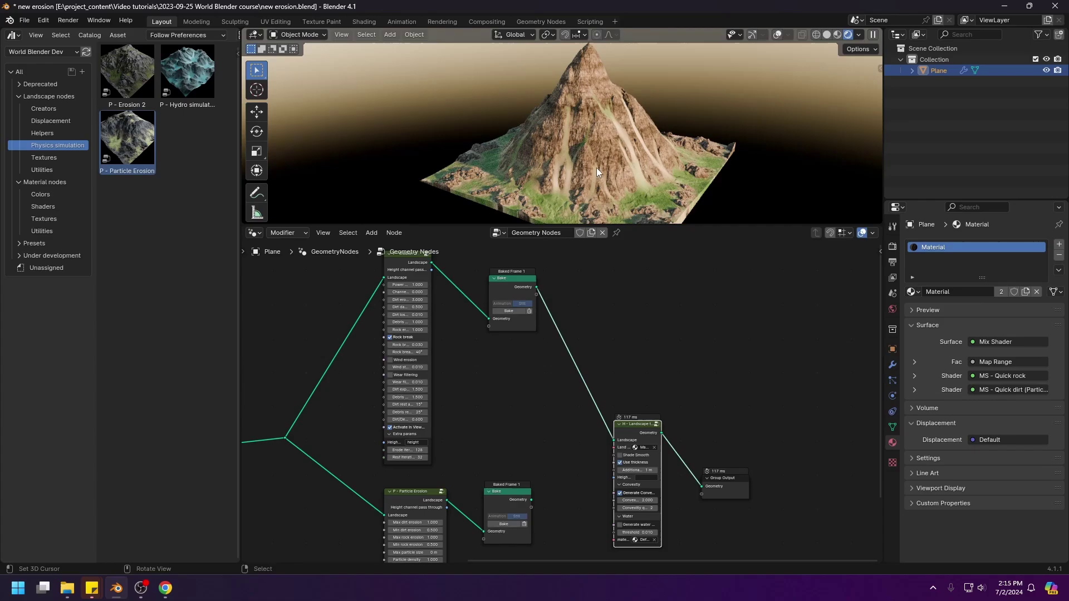
middle_drag(596, 168, 562, 184)
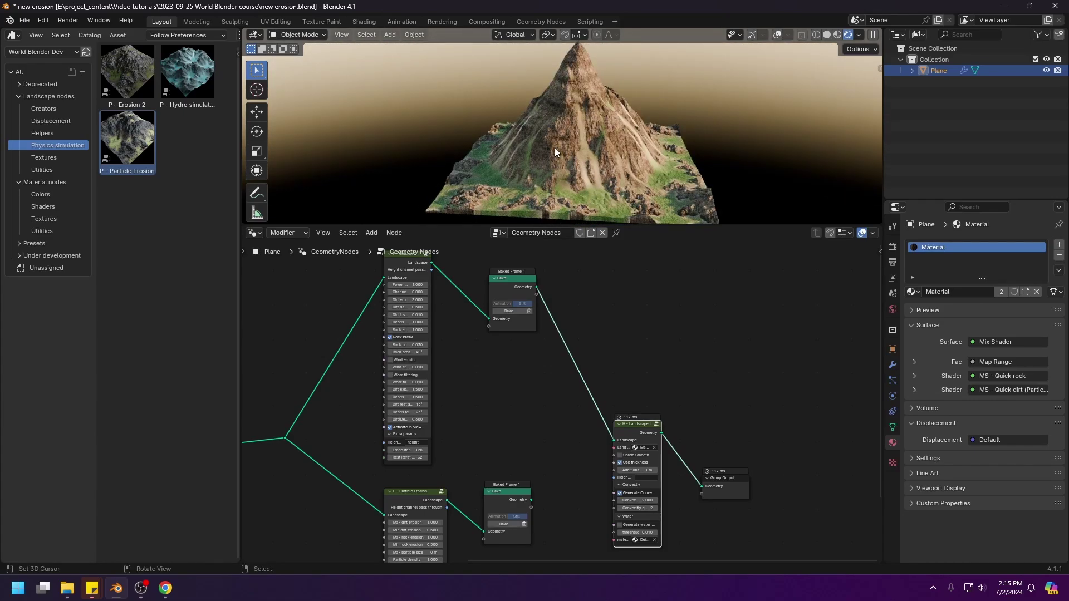
Connect the Particle Erosion bake to the H - Landscape node's Landscape input and view the textured mountain.
scroll(619, 400, up, 3)
scroll(412, 414, up, 3)
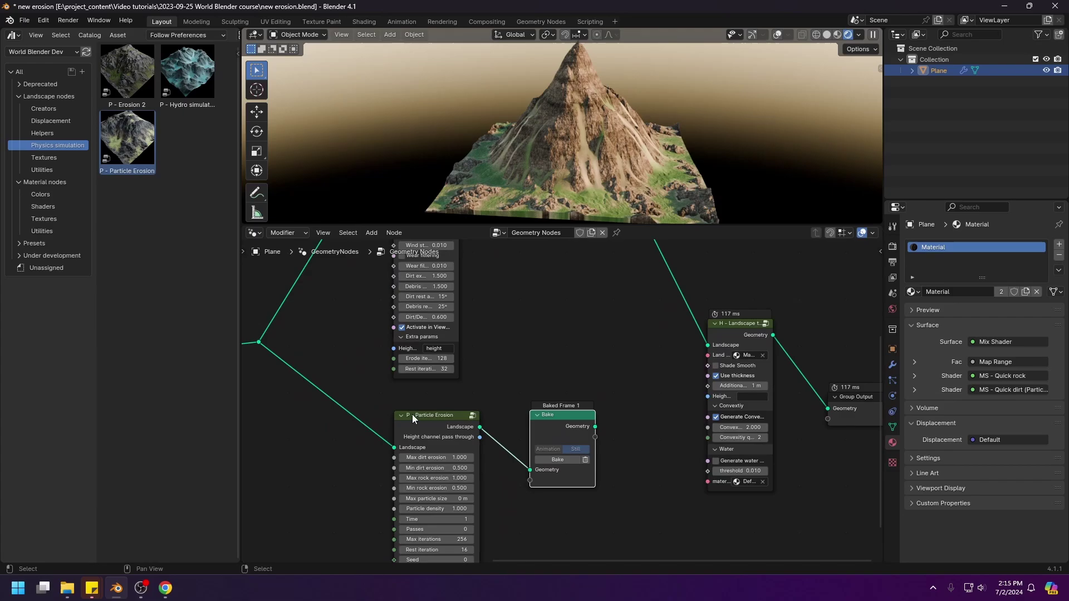
middle_drag(410, 423, 493, 342)
middle_drag(570, 410, 585, 387)
scroll(569, 388, down, 1)
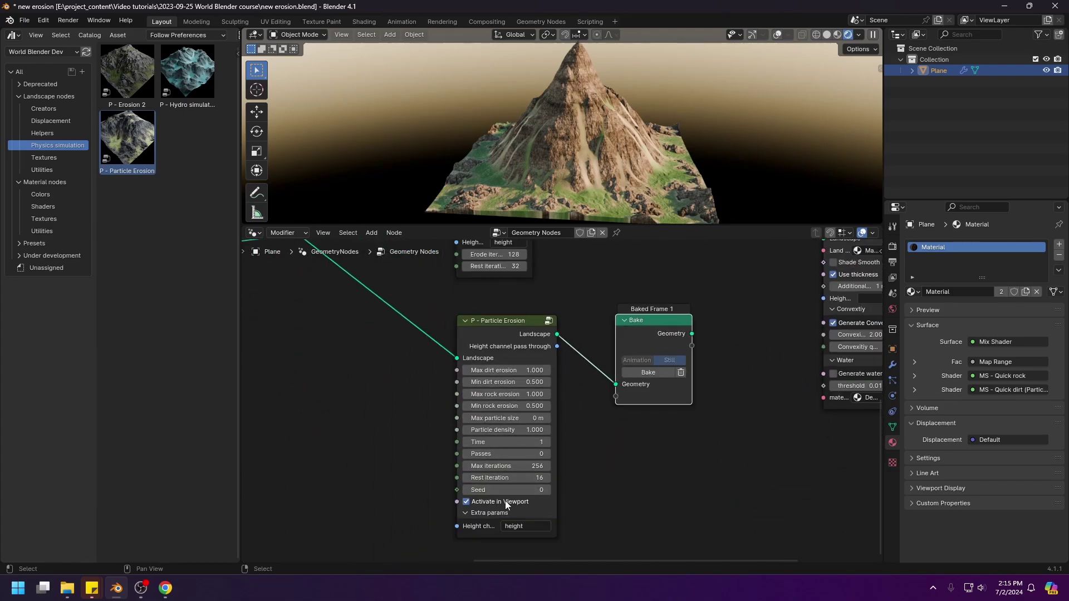
drag(646, 316, 645, 328)
middle_drag(727, 341, 473, 440)
scroll(473, 440, down, 1)
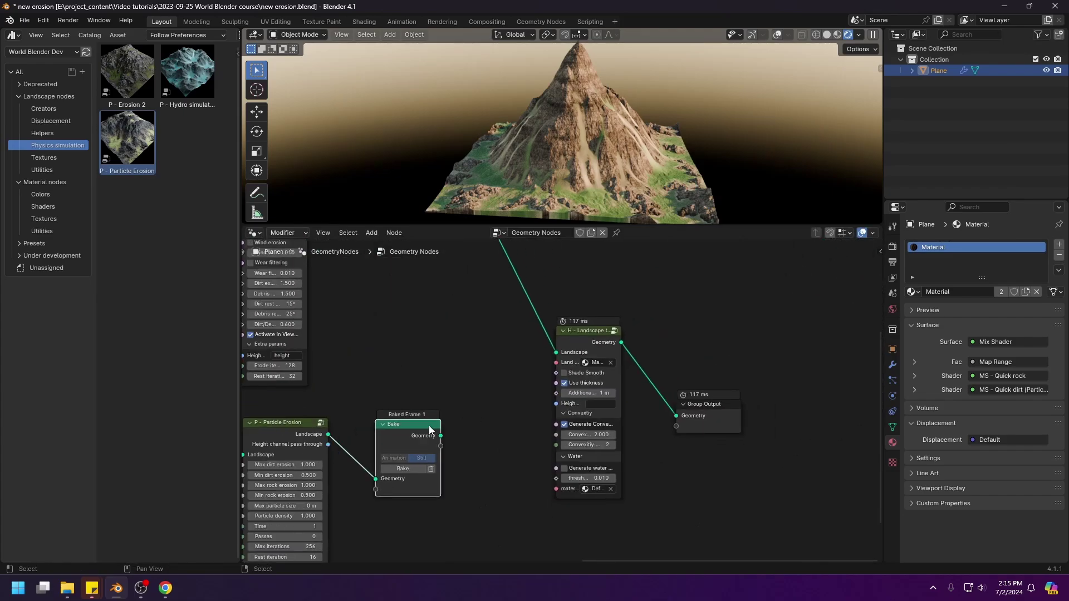
drag(441, 436, 556, 353)
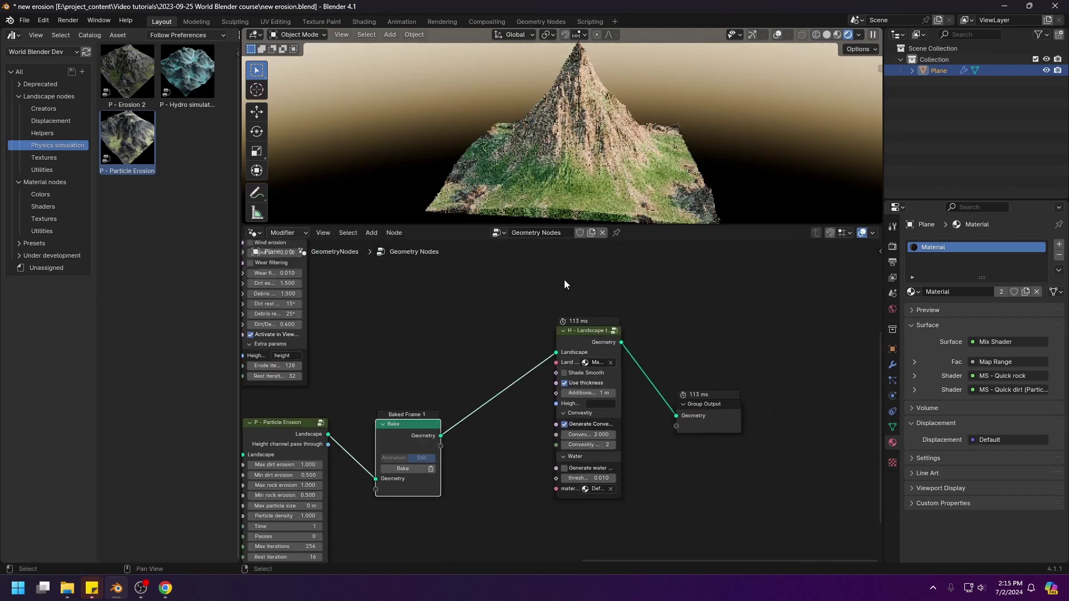
mouse_move(577, 178)
middle_down()
mouse_move(606, 172)
mouse_move(572, 167)
middle_up()
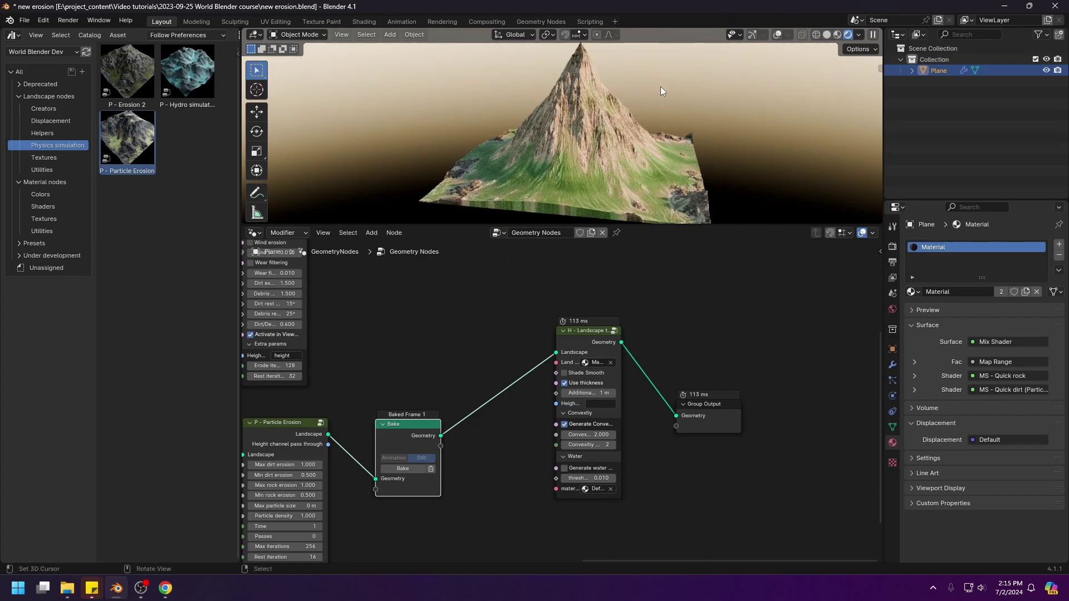
Compare the textured mountains by feeding the H - Landscape node the Erosion 2 bake and again the Particle Erosion bake.
middle_drag(472, 296, 485, 404)
scroll(486, 404, down, 2)
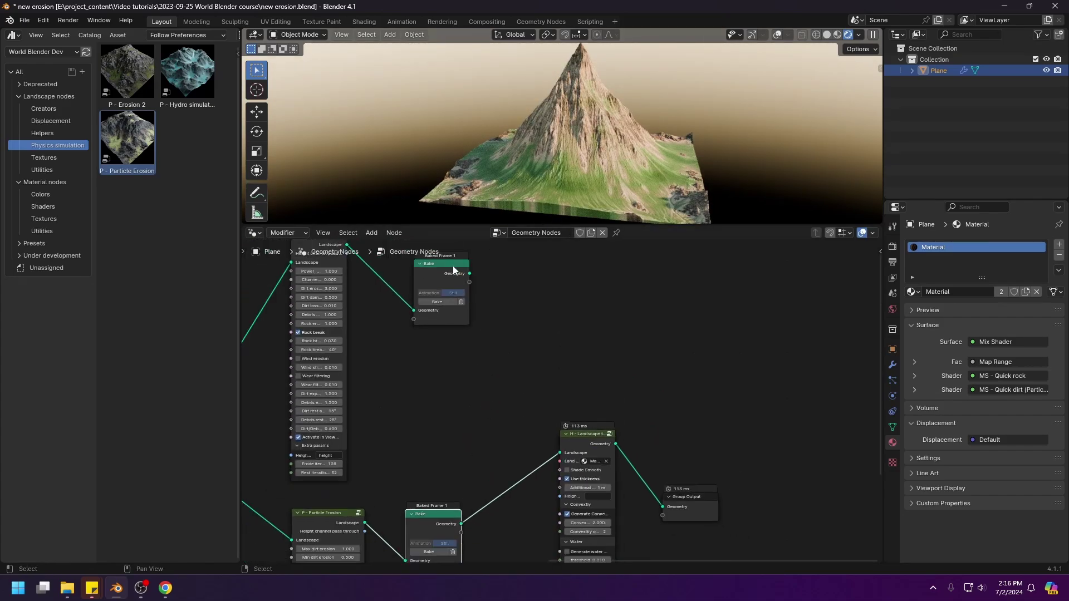
drag(468, 273, 559, 453)
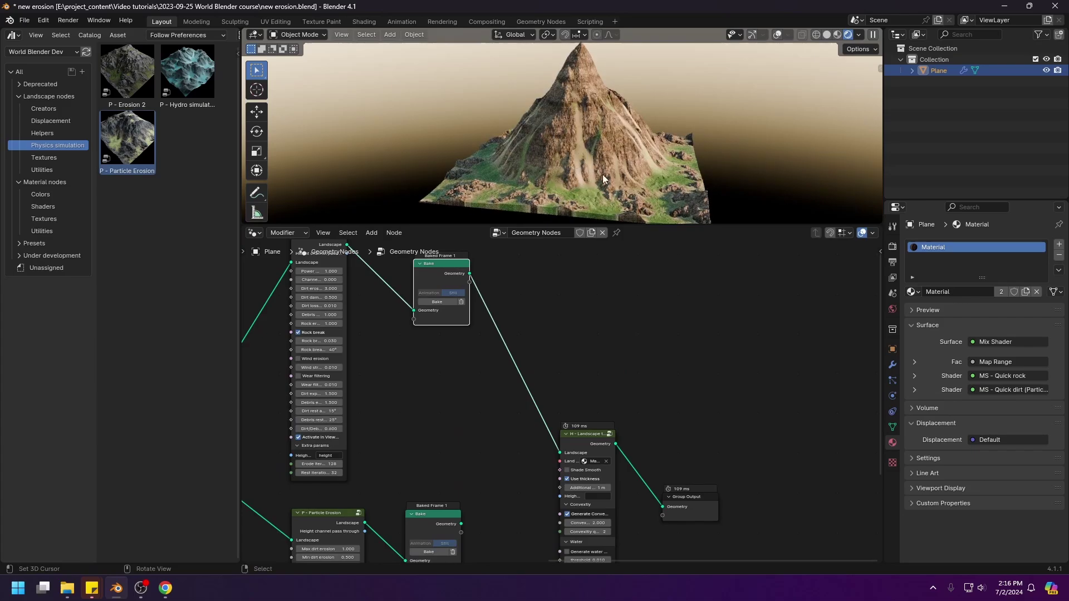
drag(462, 524, 559, 452)
middle_drag(649, 152, 587, 152)
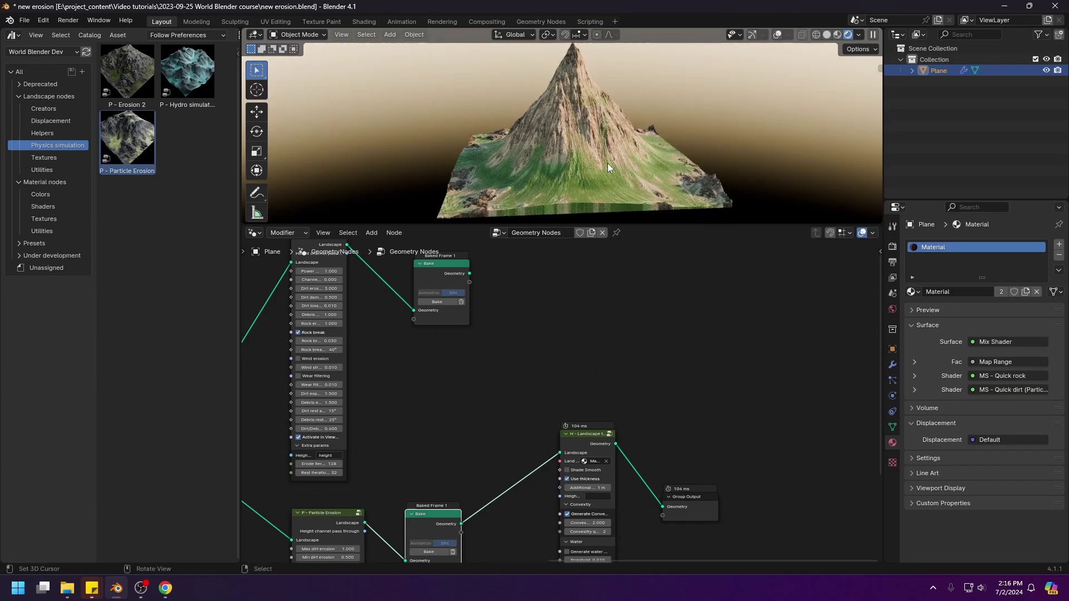
Return the viewport to solid shading and move the H - Landscape and Group Output nodes farther from the bakes.
drag(525, 282, 806, 509)
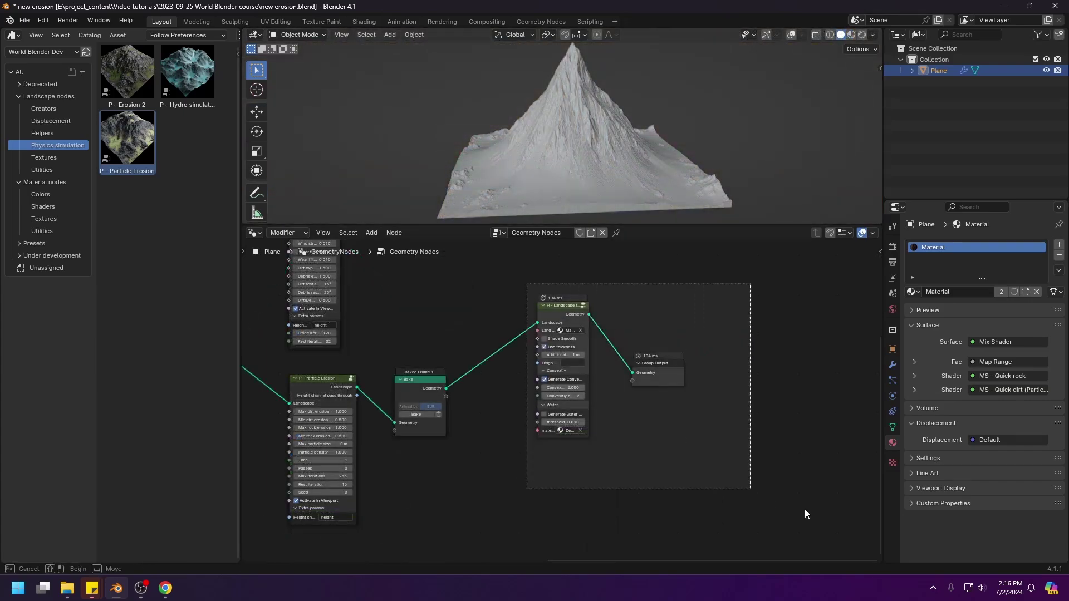
drag(563, 304, 777, 339)
click(716, 359)
middle_drag(399, 341, 423, 339)
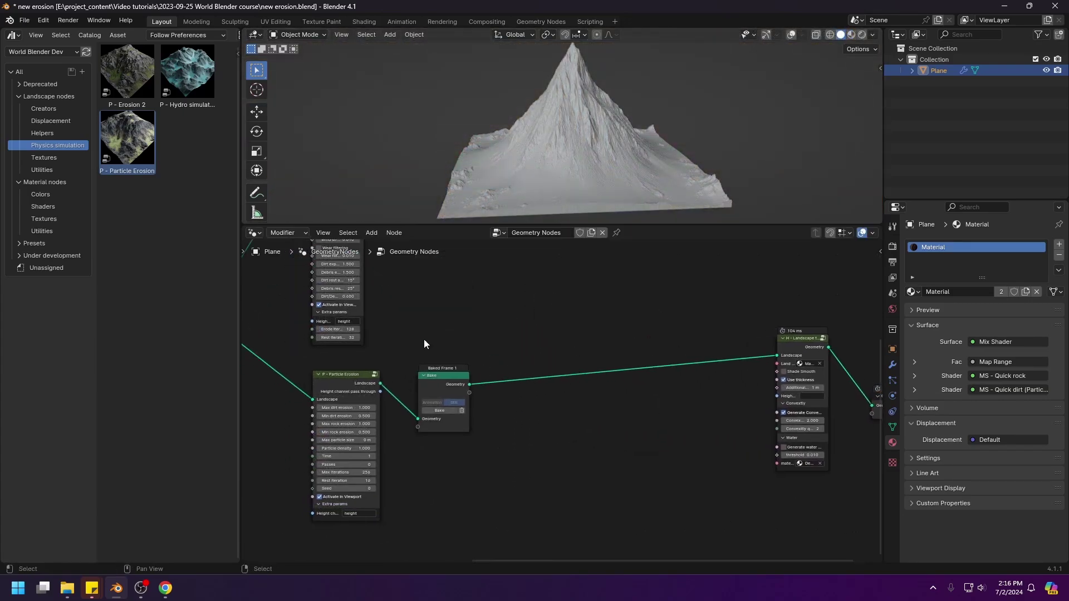
Add a Simulation data utility node below the Particle Erosion bake.
click(42, 170)
scroll(166, 519, down, 1)
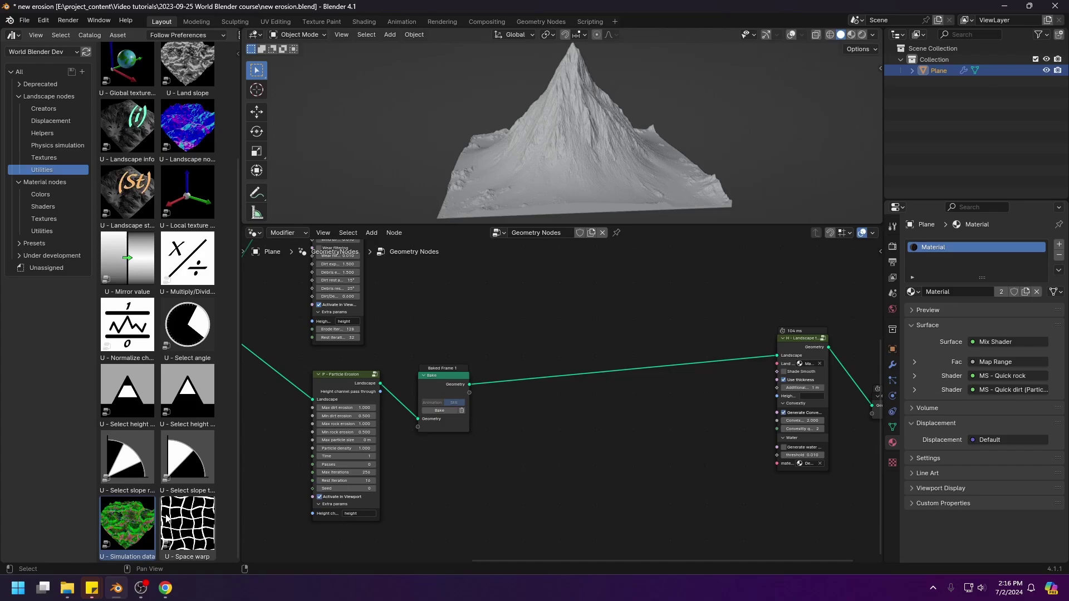
drag(139, 520, 497, 424)
scroll(559, 414, up, 2)
Add a Viewer for the Particle Erosion bake, set it apart, and display the Simulation data node's Flow as its value.
ctrl+shift+click(392, 308)
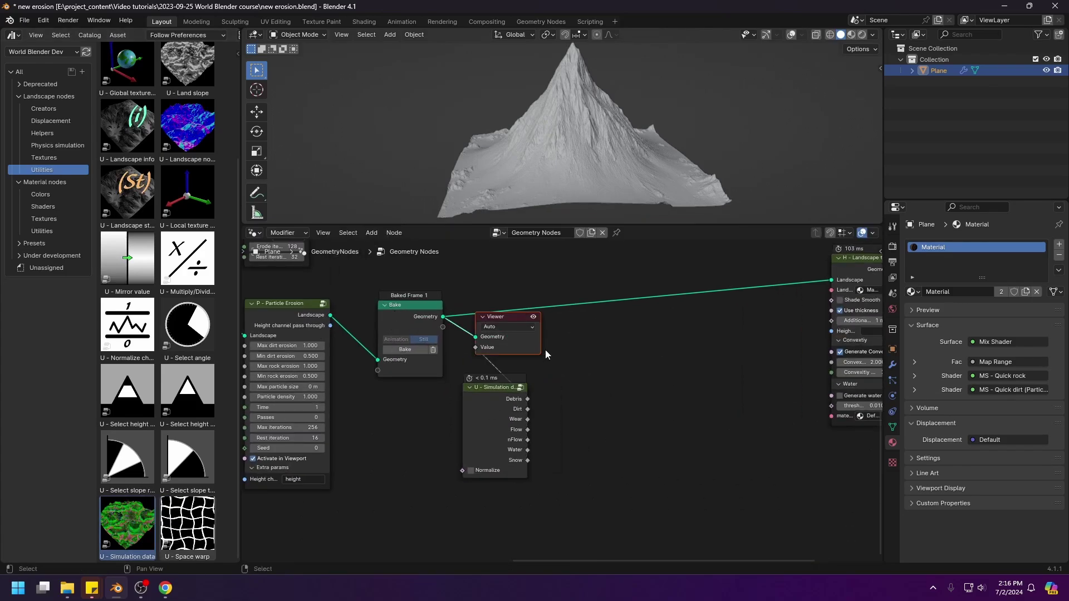
key(g)
click(738, 411)
click(604, 408)
drag(527, 429, 667, 409)
middle_drag(565, 124, 601, 171)
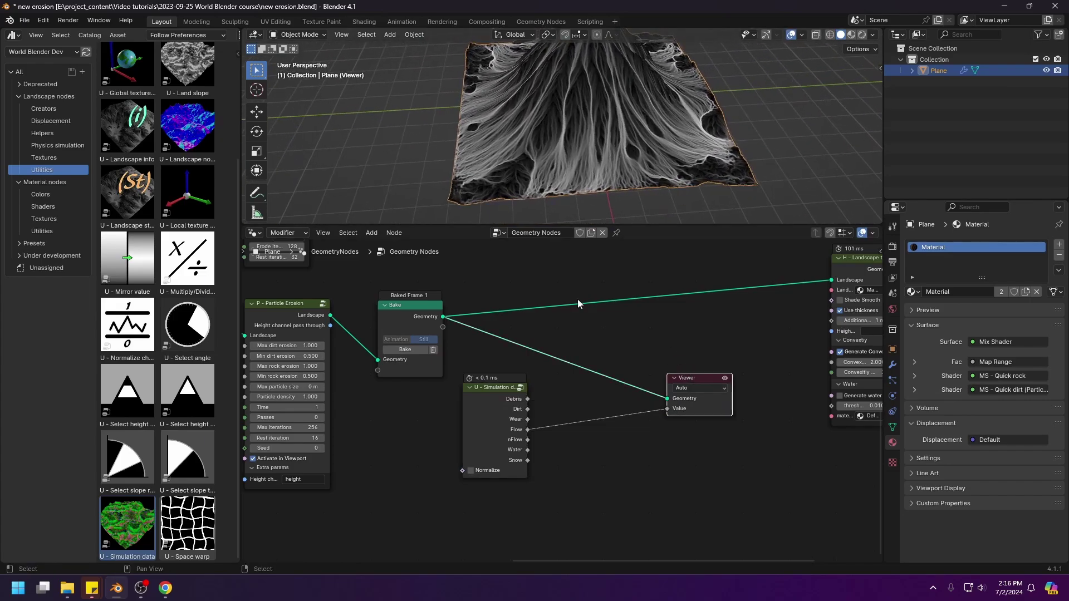
Connect the Erosion 2 bake to the Viewer's Geometry input to display its flow data.
scroll(548, 323, down, 3)
middle_drag(533, 324, 543, 409)
scroll(534, 390, down, 3)
scroll(503, 325, down, 2)
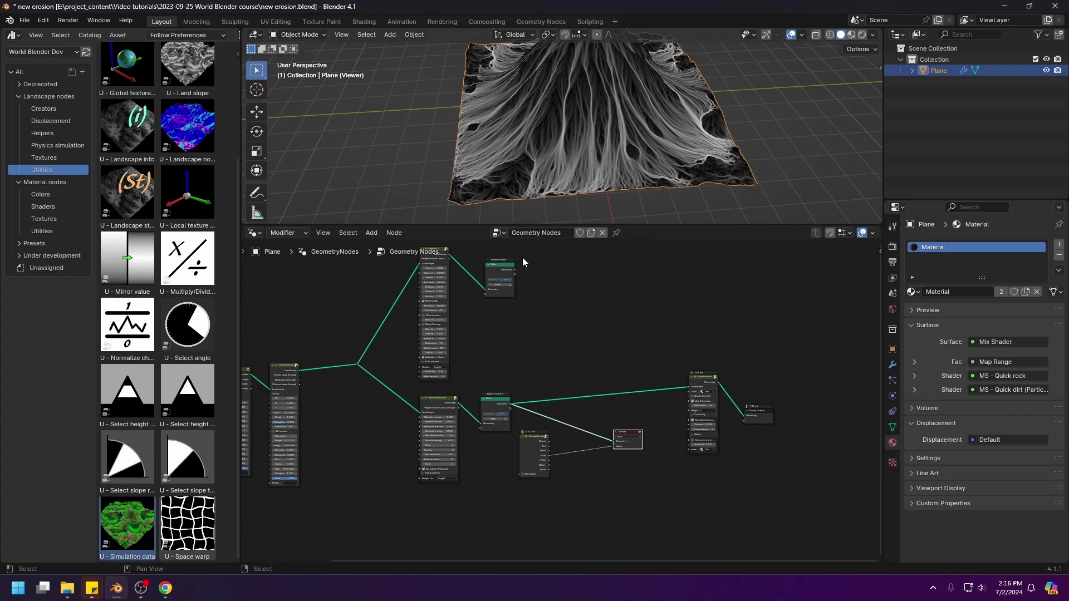
drag(514, 272, 617, 441)
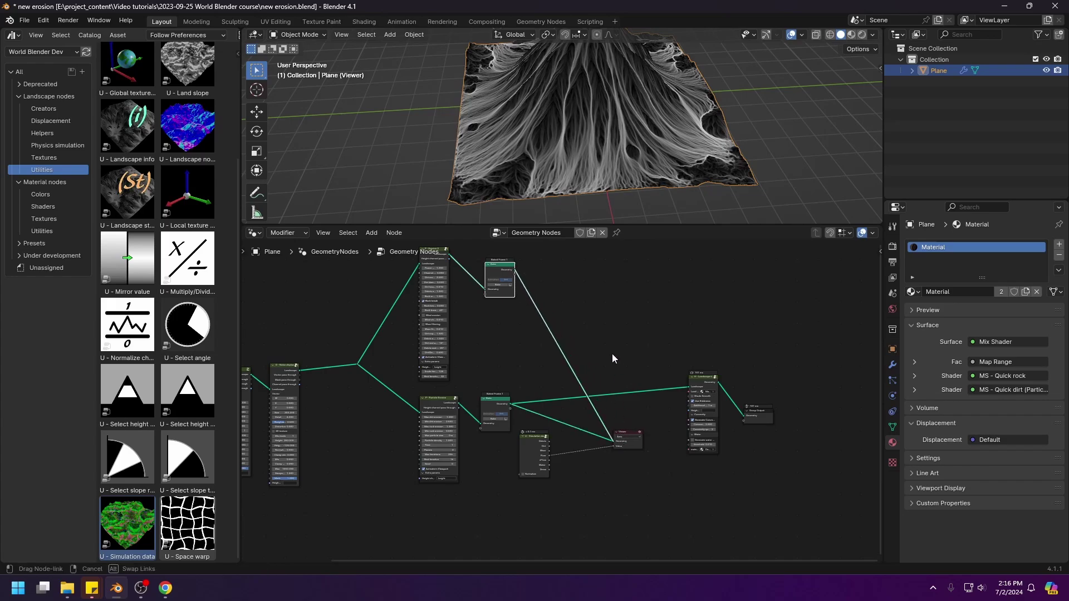
scroll(623, 122, up, 3)
Examine the Erosion 2 flow pattern on the mountain's flanks and around its base from several angles.
middle_drag(616, 143, 604, 158)
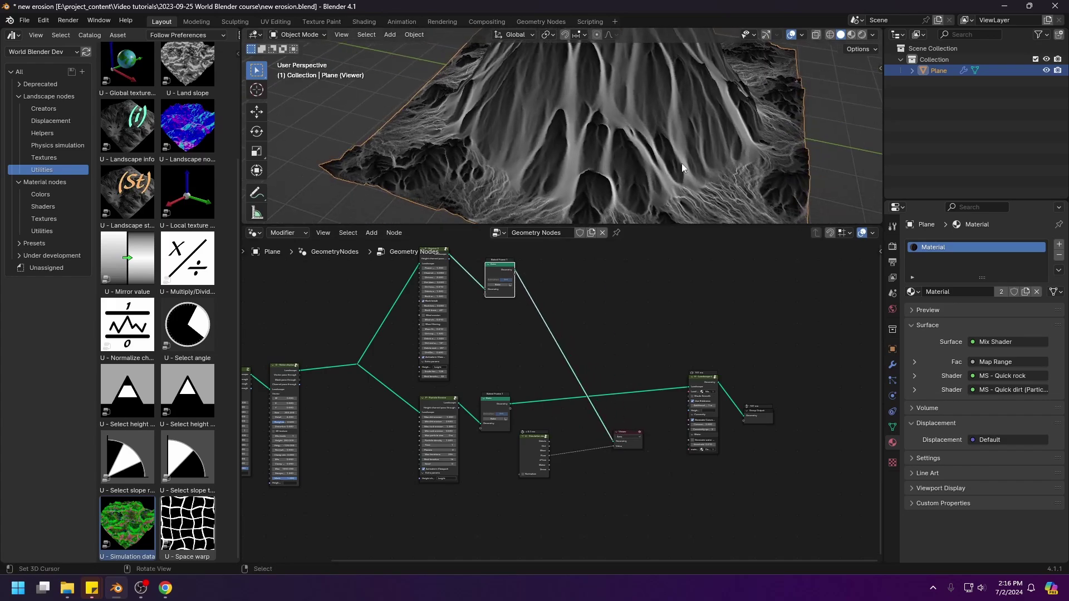
scroll(681, 163, up, 5)
scroll(592, 152, down, 3)
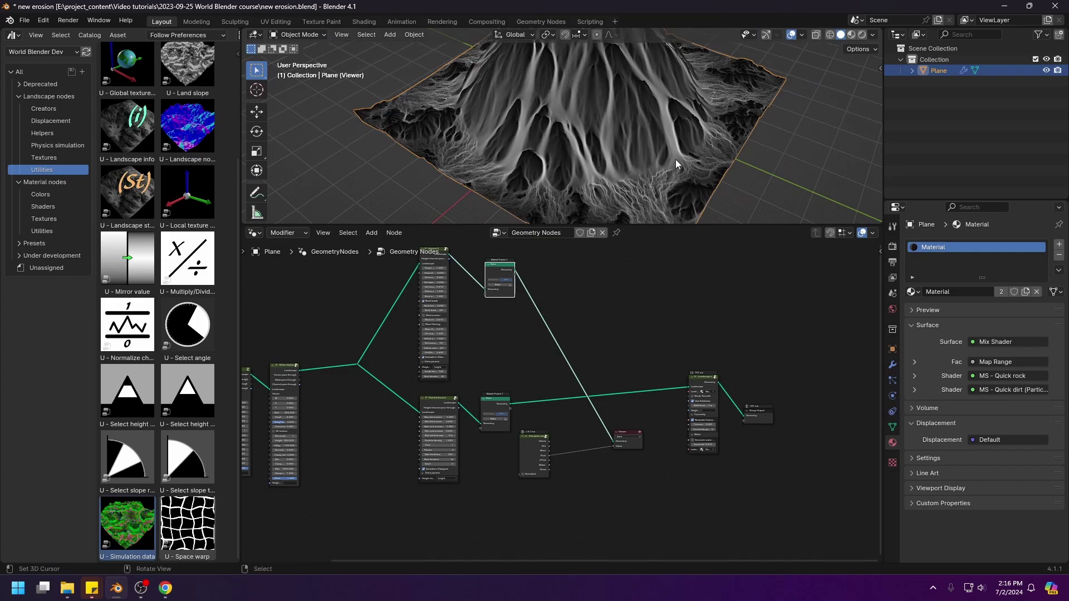
shift+middle_drag(676, 159, 579, 116)
scroll(644, 148, up, 5)
scroll(644, 166, down, 8)
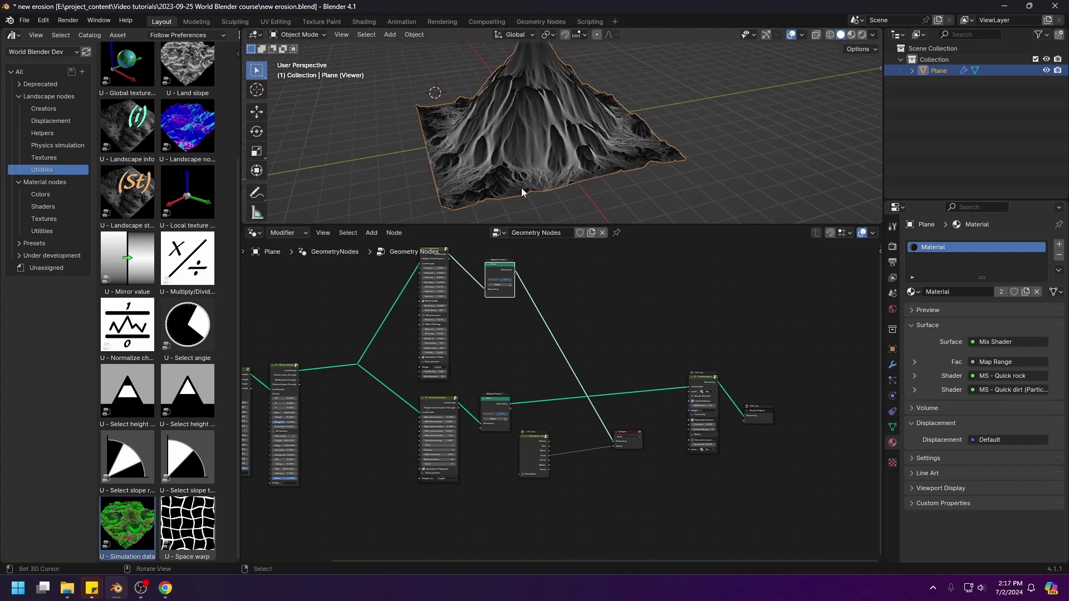
scroll(521, 188, up, 2)
scroll(524, 209, up, 4)
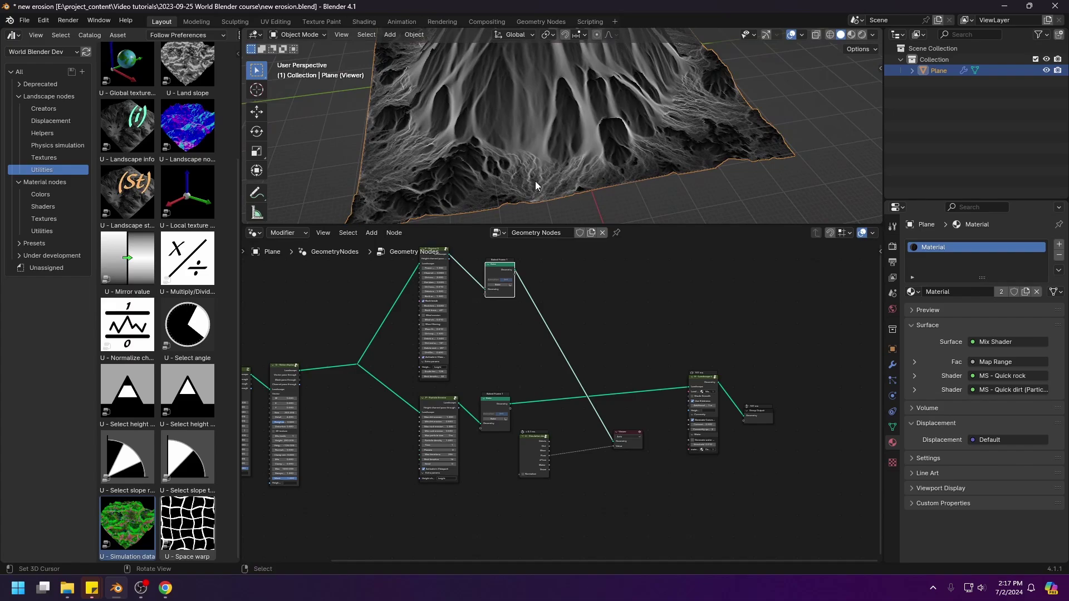
Compare the flow patterns by connecting the Particle Erosion bake to the Viewer and again the Erosion 2 bake.
scroll(531, 434, up, 1)
drag(495, 405, 625, 451)
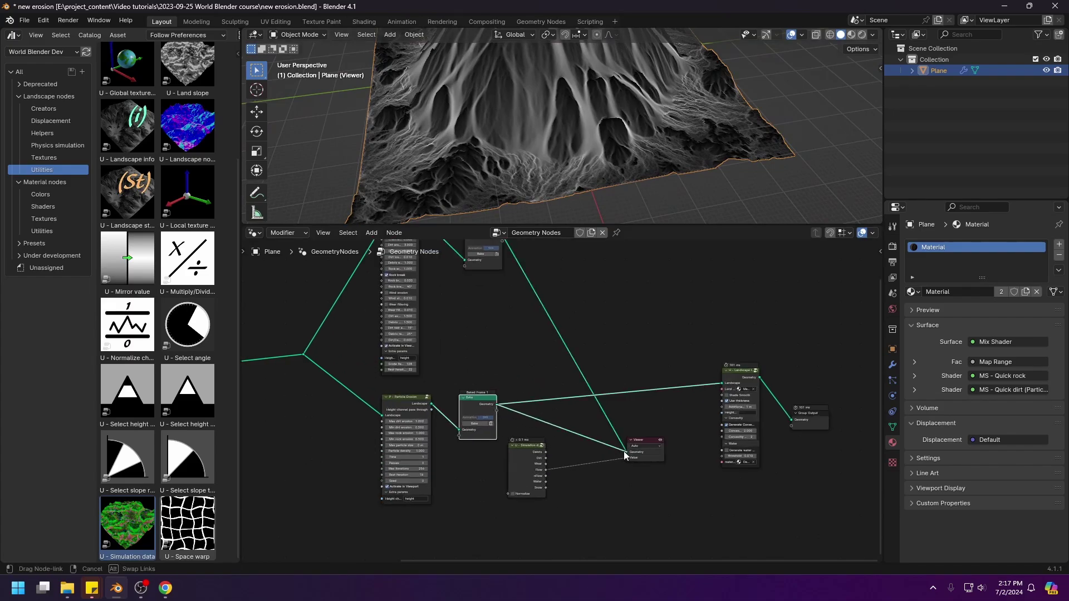
middle_drag(515, 253, 519, 320)
scroll(517, 317, down, 1)
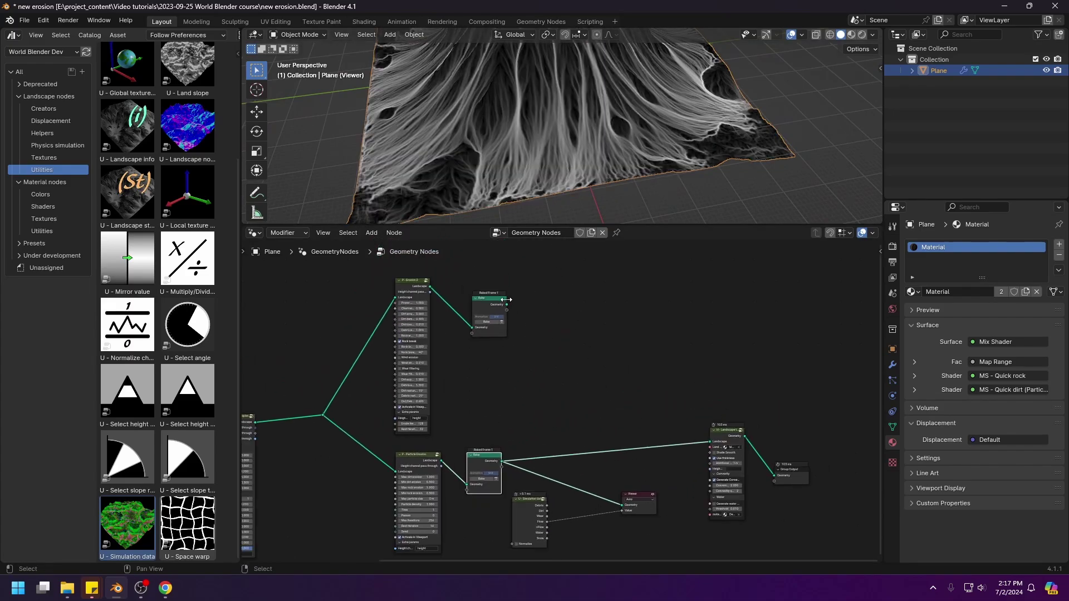
drag(507, 305, 622, 504)
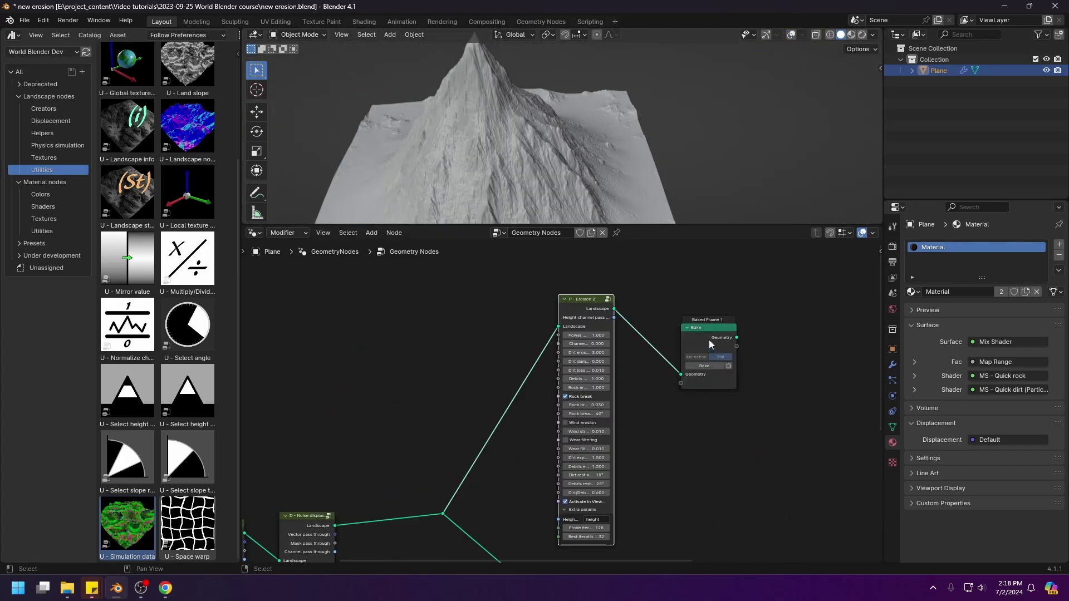
Compare the eroded shapes by sending the Erosion 2 bake to the output, followed by the Particle Erosion bake.
ctrl+shift+click(710, 344)
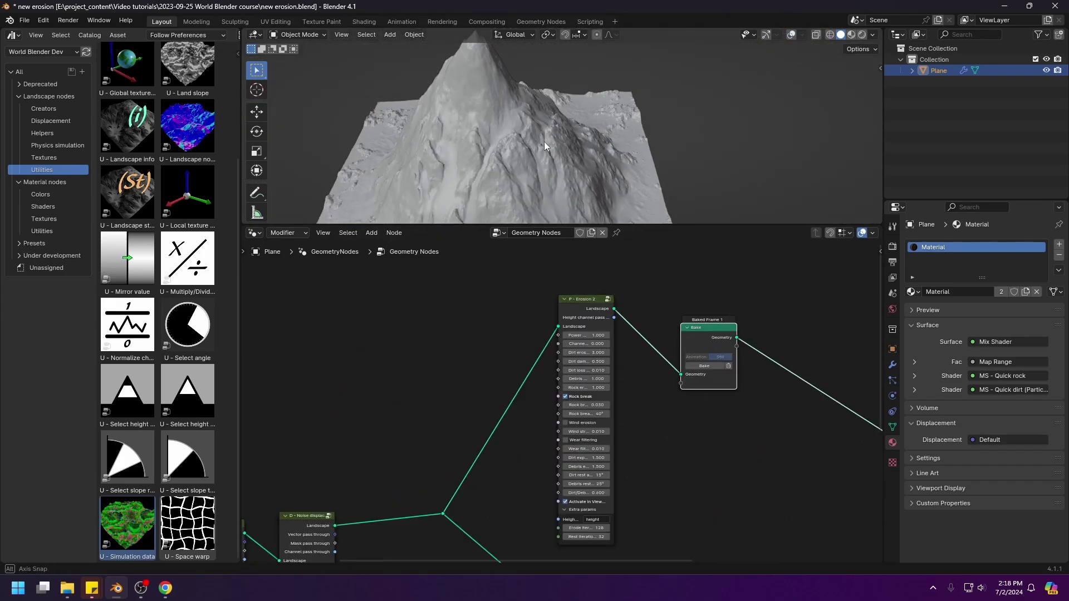
middle_drag(544, 147, 527, 147)
middle_drag(628, 463, 615, 262)
click(580, 378)
click(694, 377)
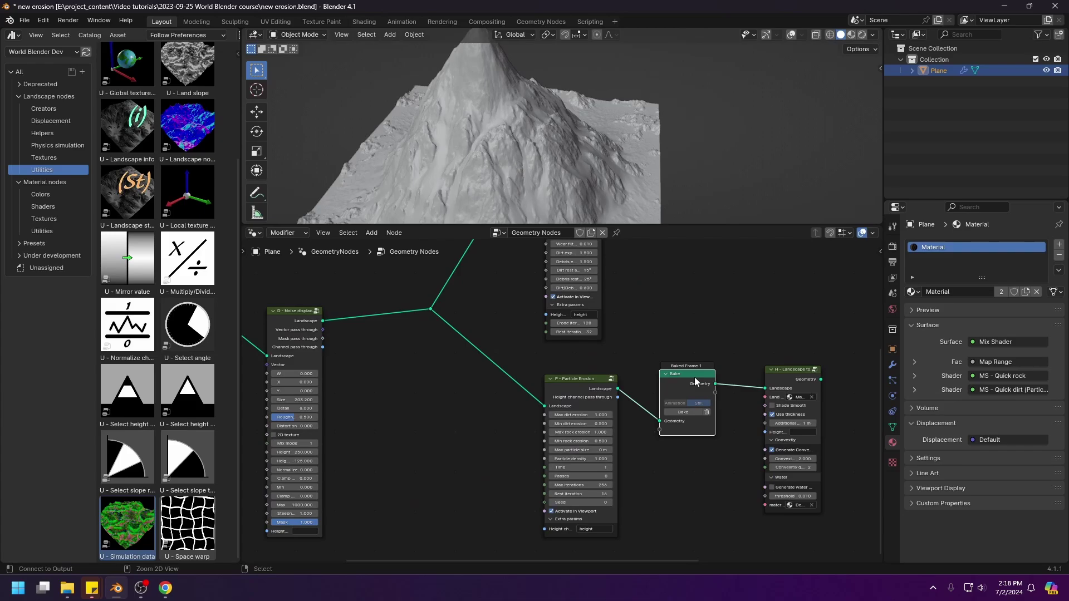
ctrl+shift+click(693, 376)
Widen the Create landscape node and move it farther from the Radial displacement node.
middle_drag(398, 362, 821, 369)
scroll(598, 457, up, 3)
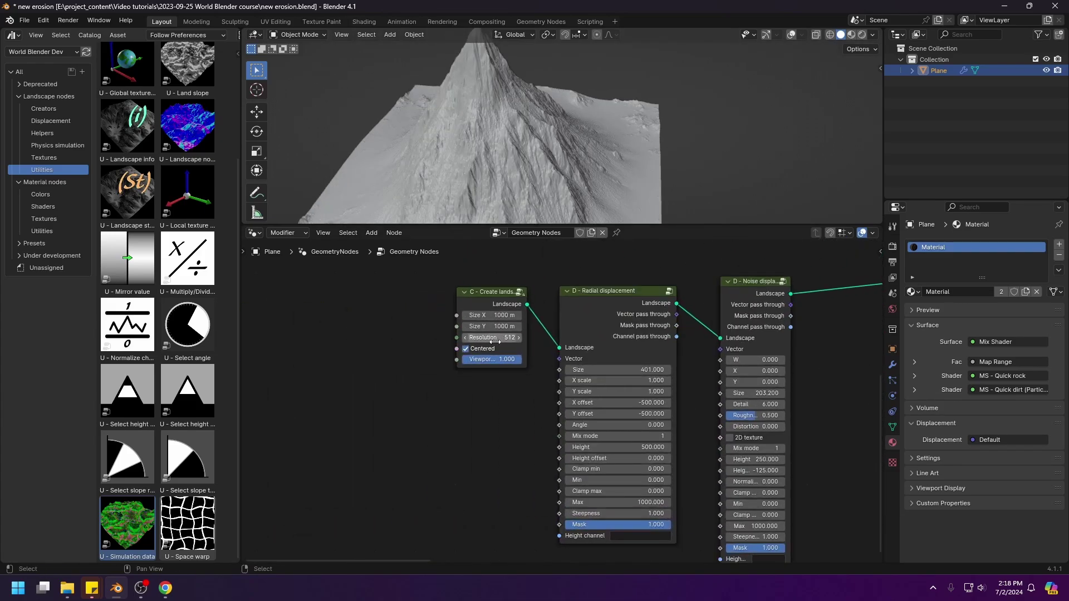
ctrl+scroll(563, 357, down, 8)
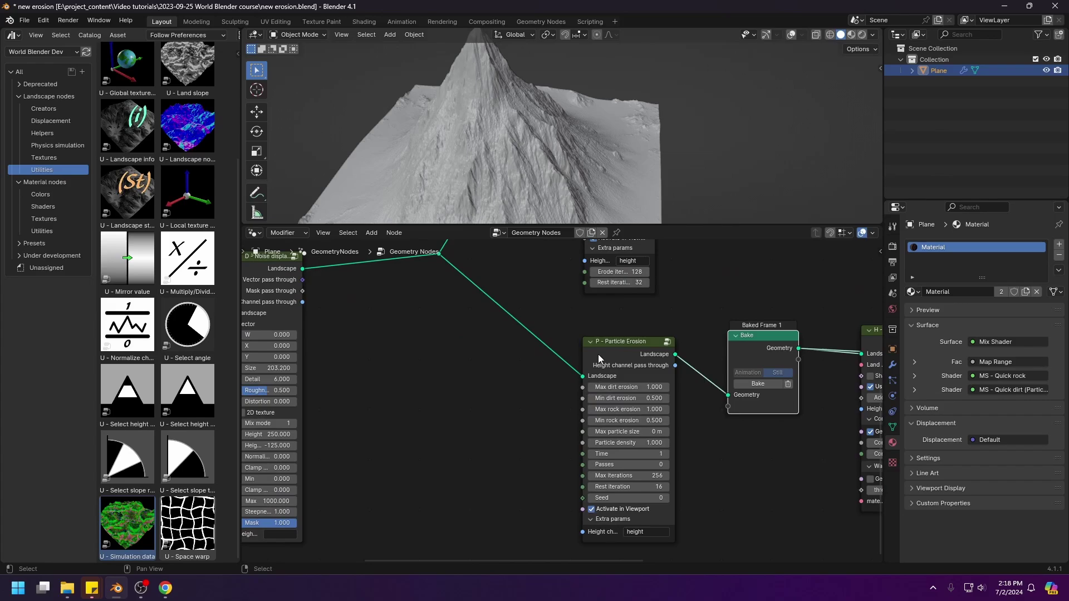
middle_drag(388, 346, 825, 352)
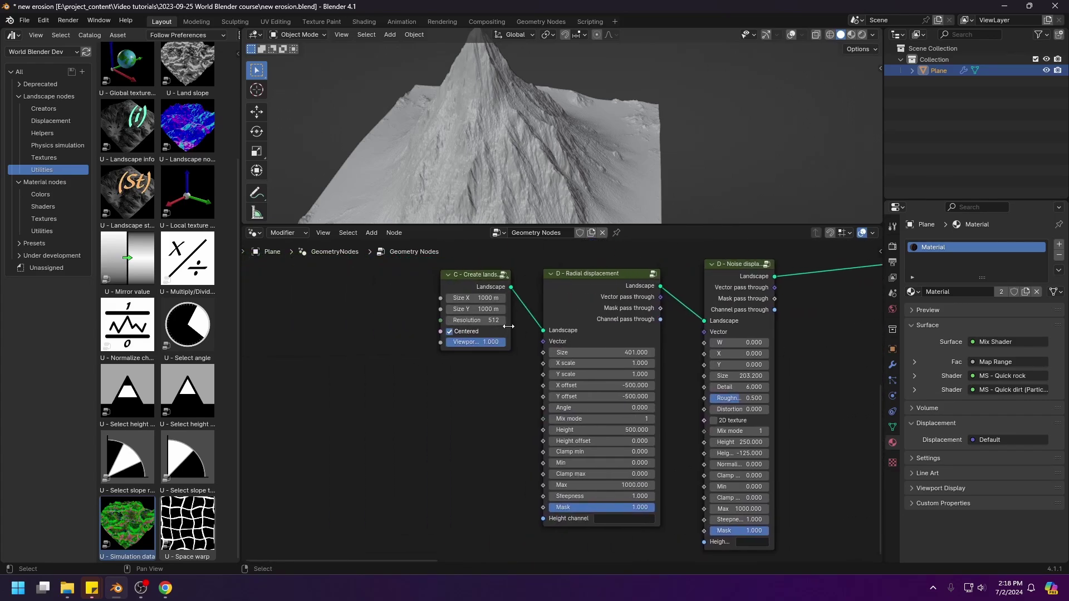
drag(509, 324, 532, 325)
drag(491, 283, 423, 278)
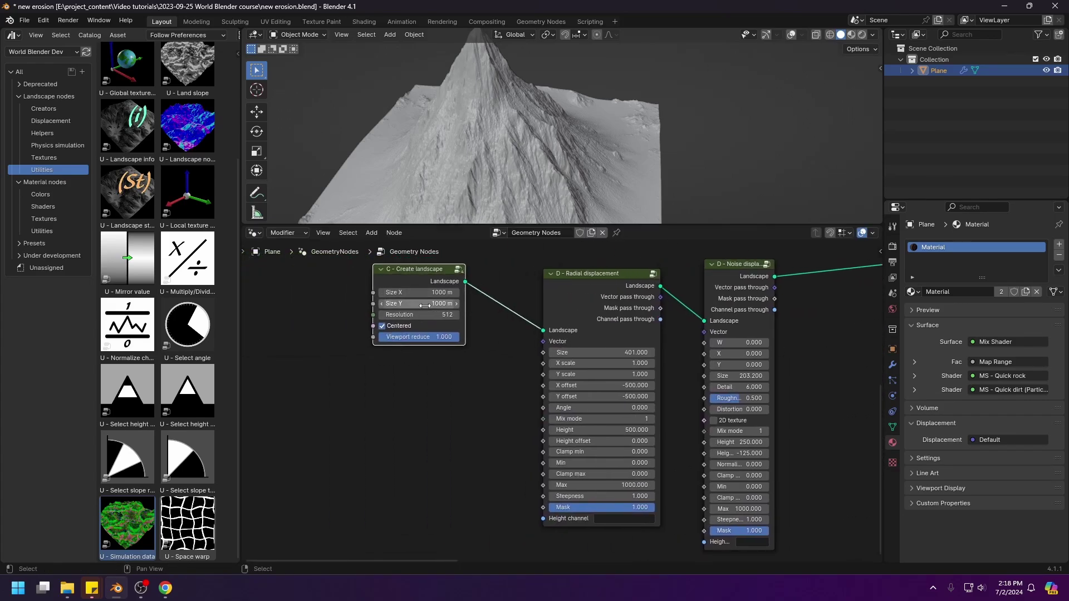
Show the mountain in Rendered shading and send the H - Landscape node's geometry to the output.
middle_drag(759, 370, 321, 372)
middle_drag(574, 129, 540, 161)
scroll(551, 167, up, 4)
key(z)
click(541, 83)
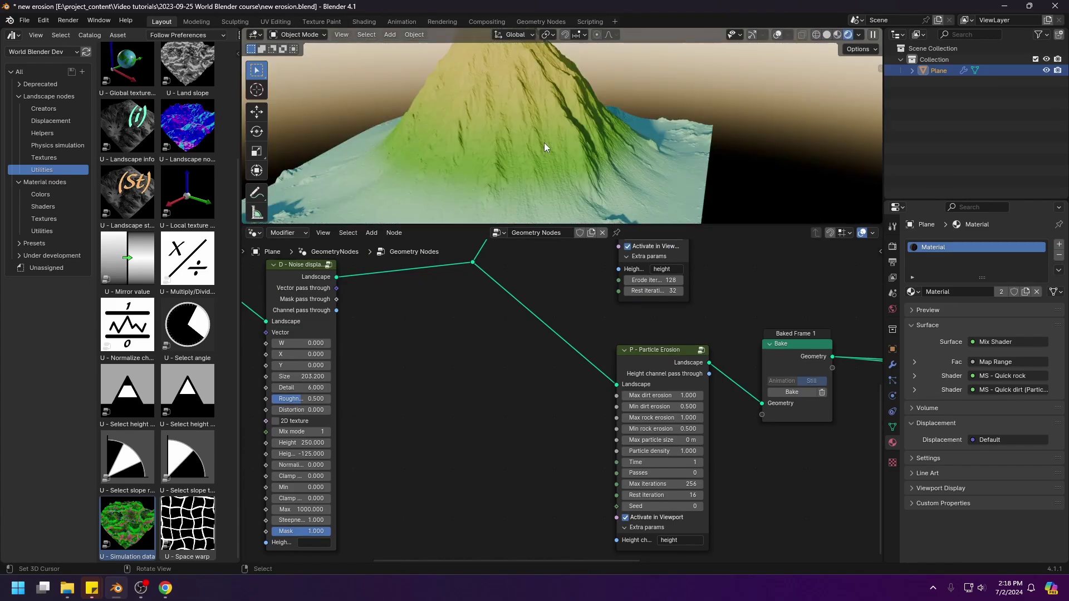
middle_drag(790, 417, 415, 379)
ctrl+shift+click(564, 313)
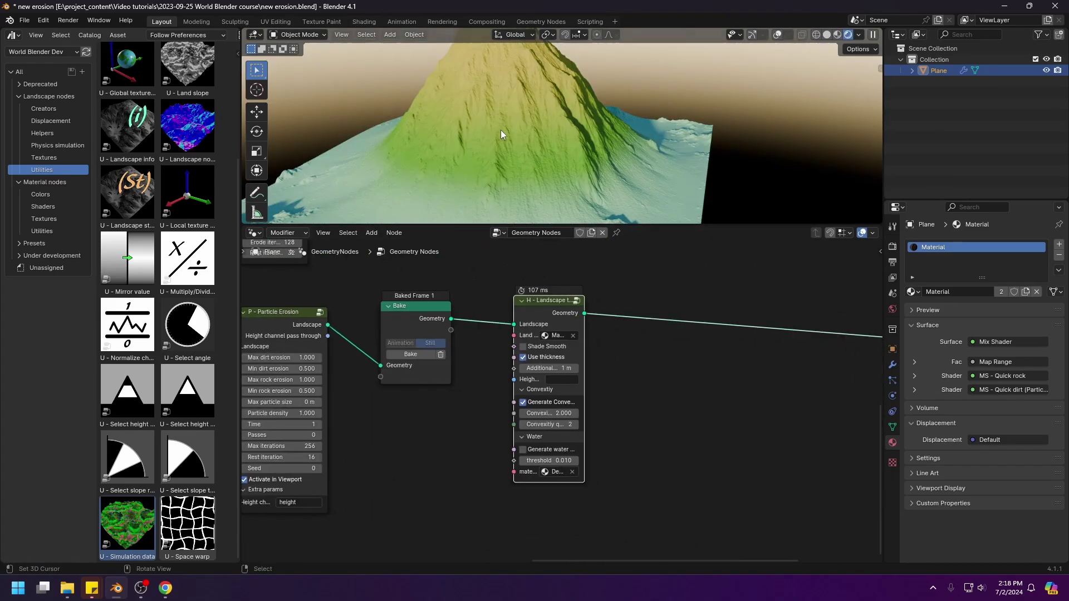
middle_drag(526, 187, 520, 182)
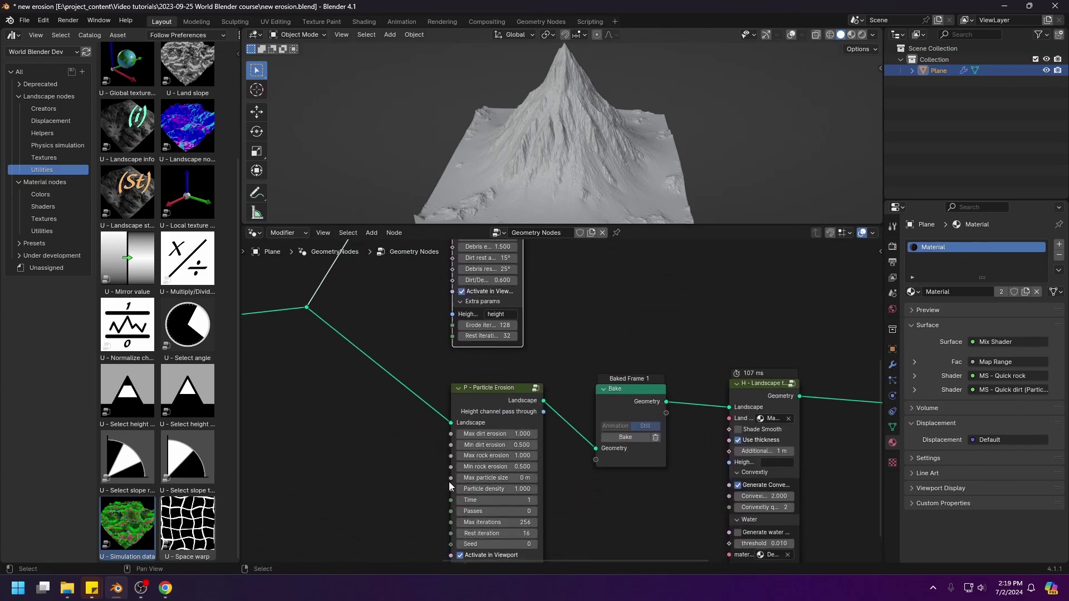
Compare the parameters of the Particle Erosion and Erosion 2 nodes and their Bake nodes, nudging the nodes slightly.
click(480, 388)
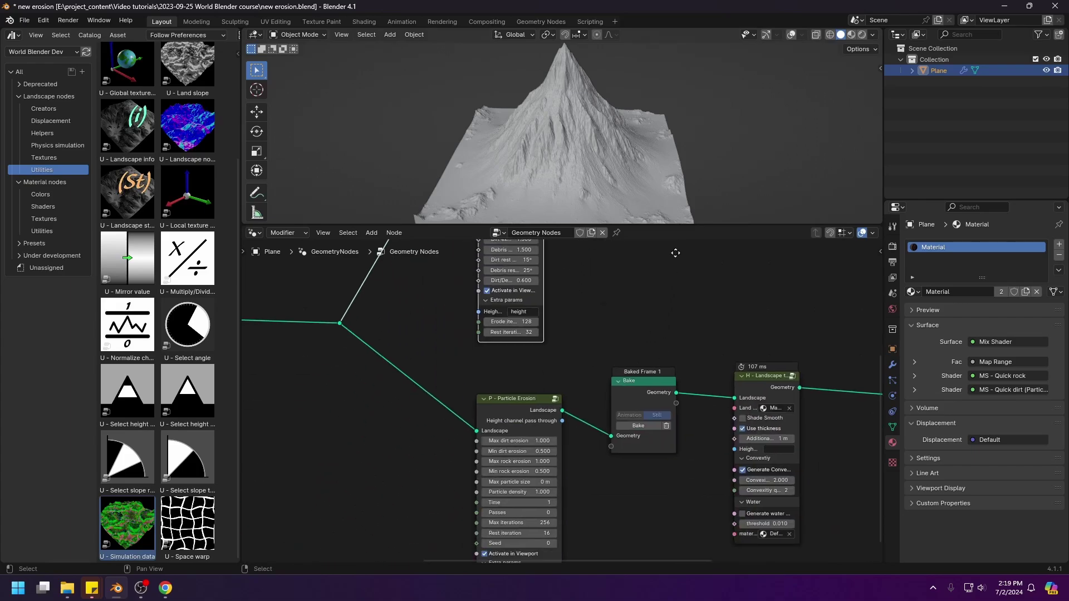
drag(562, 414, 544, 398)
scroll(543, 399, down, 1)
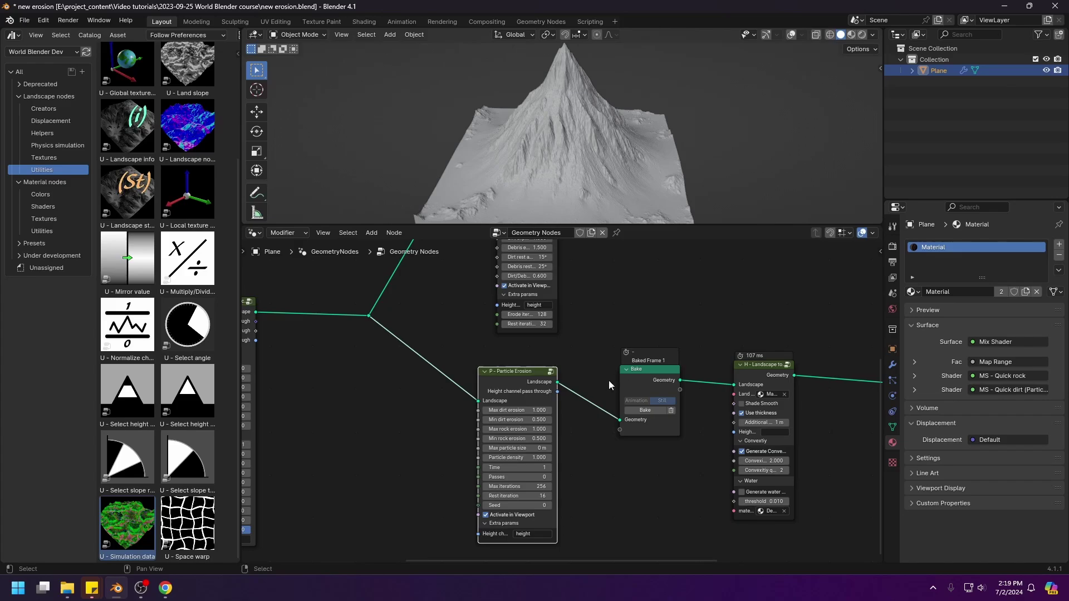
drag(503, 379, 509, 387)
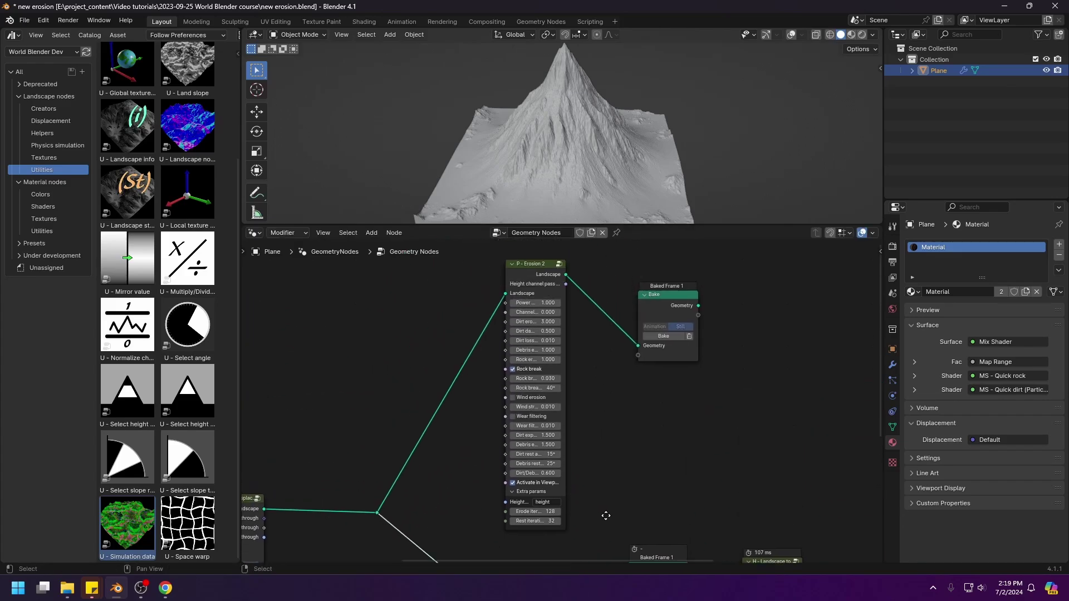
middle_drag(603, 513, 603, 541)
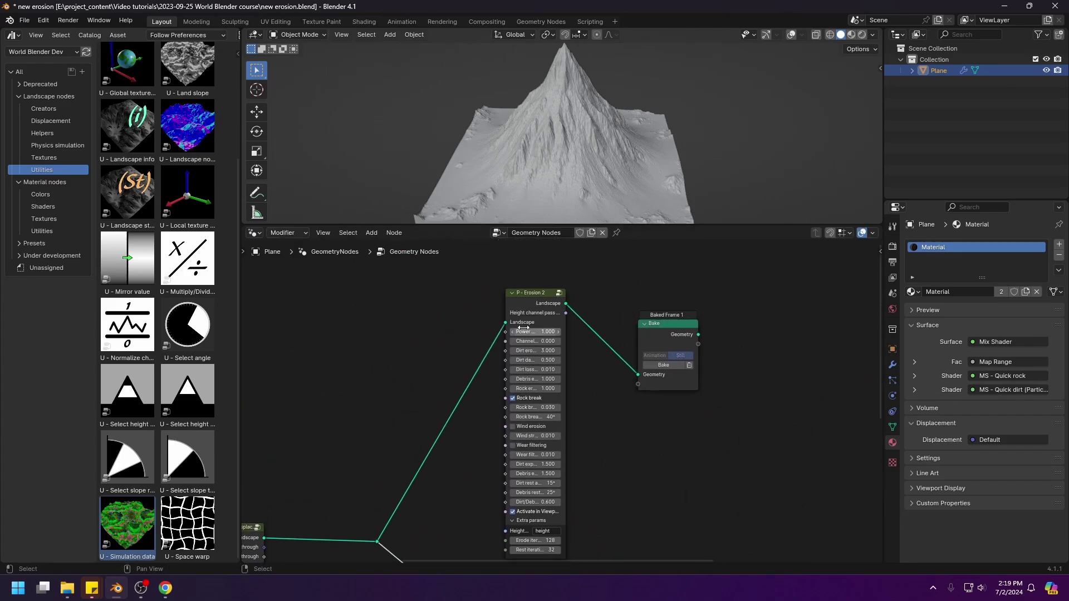
drag(543, 303, 537, 310)
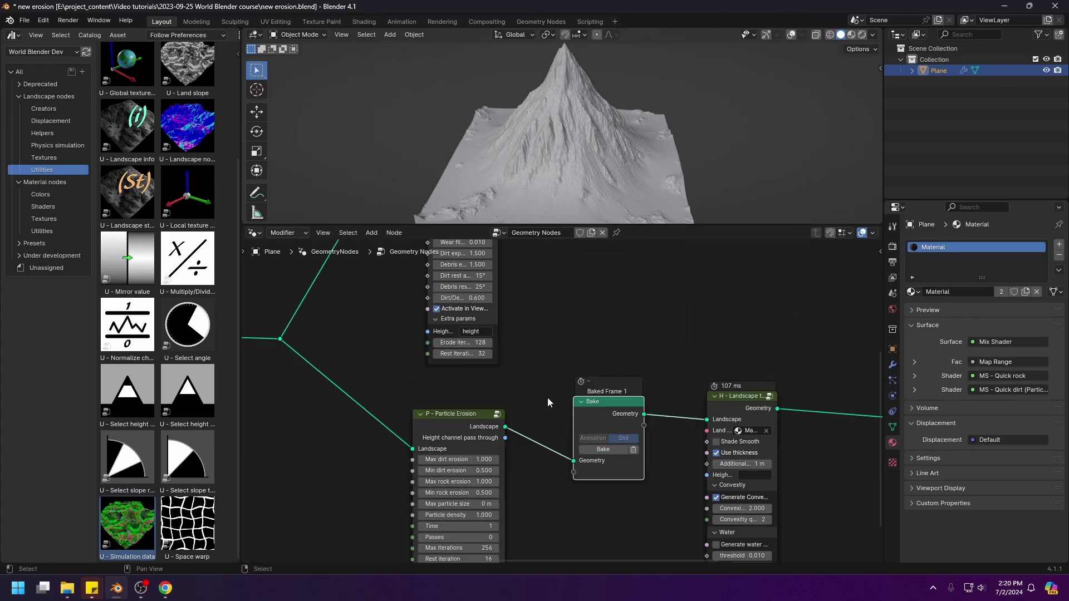
middle_drag(515, 436, 515, 415)
drag(515, 411, 518, 407)
middle_drag(572, 421, 585, 324)
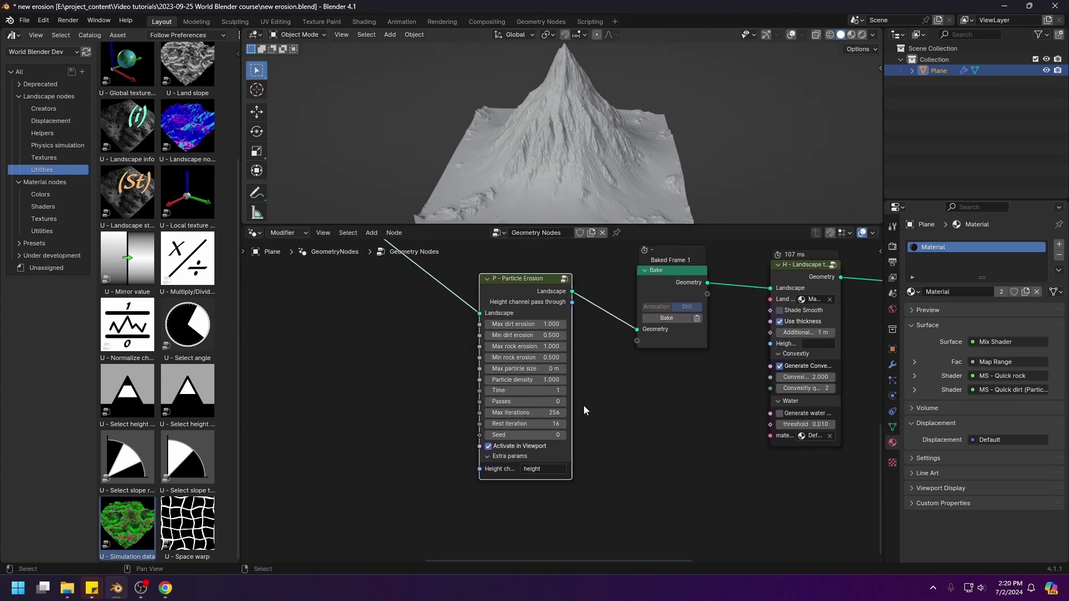
middle_drag(635, 358, 646, 525)
shift+scroll(592, 402, down, 2)
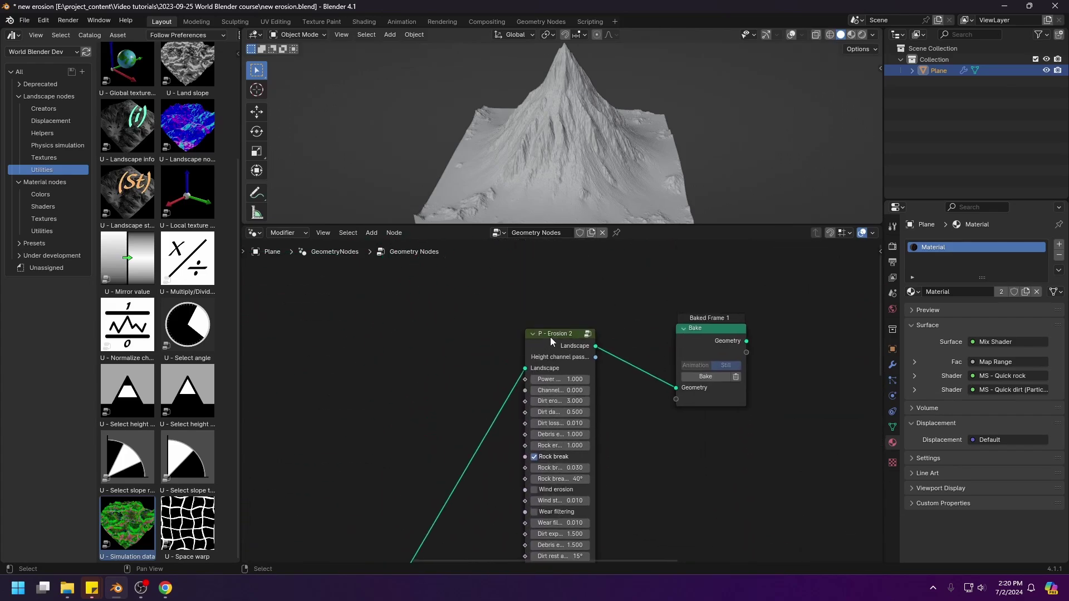
shift+scroll(575, 322, down, 3)
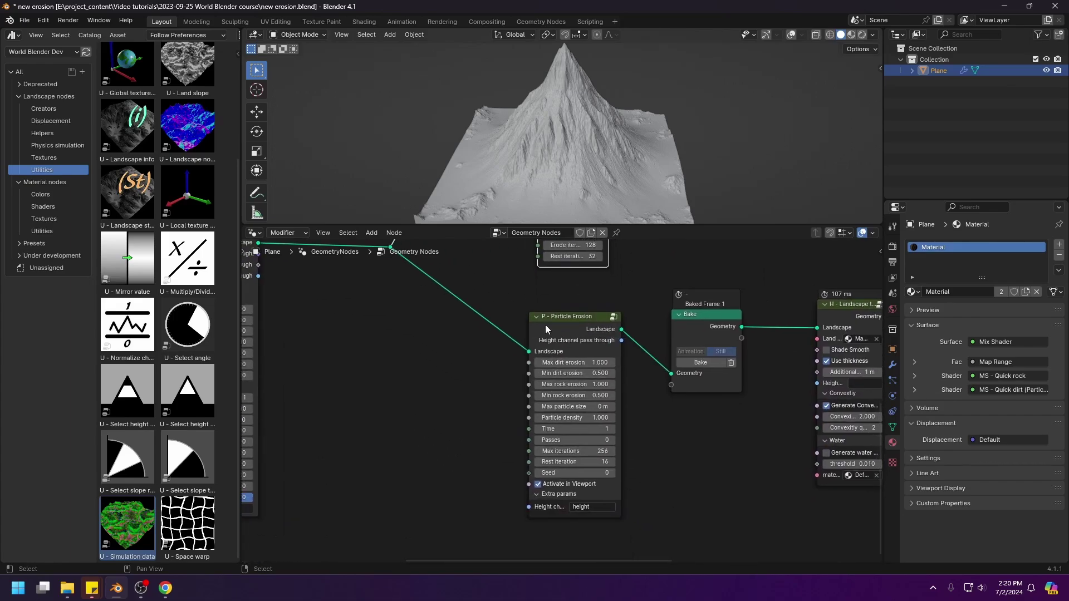
click(545, 325)
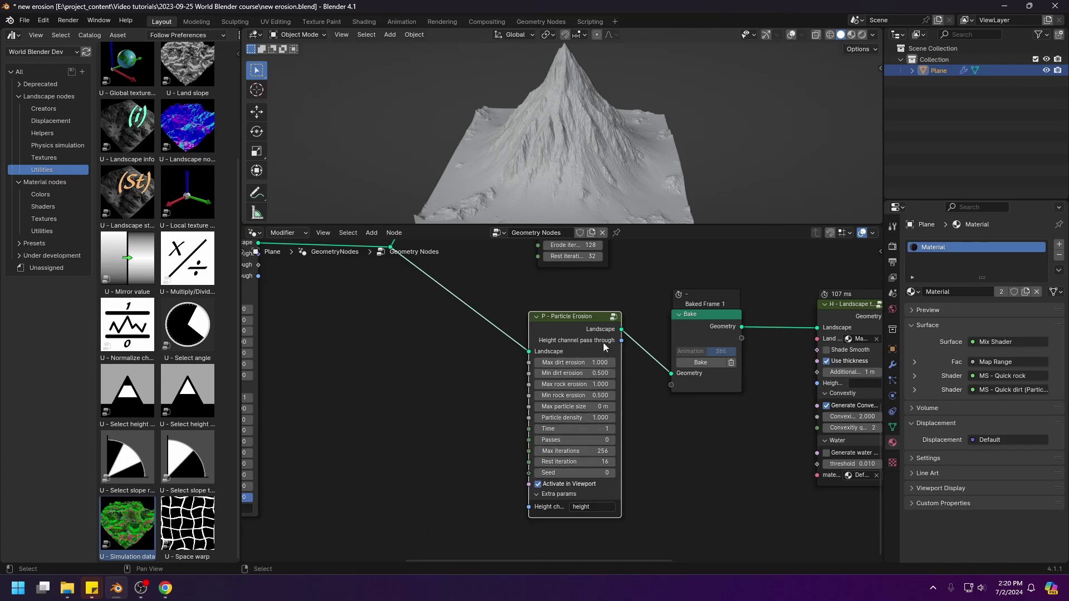
drag(702, 318, 708, 319)
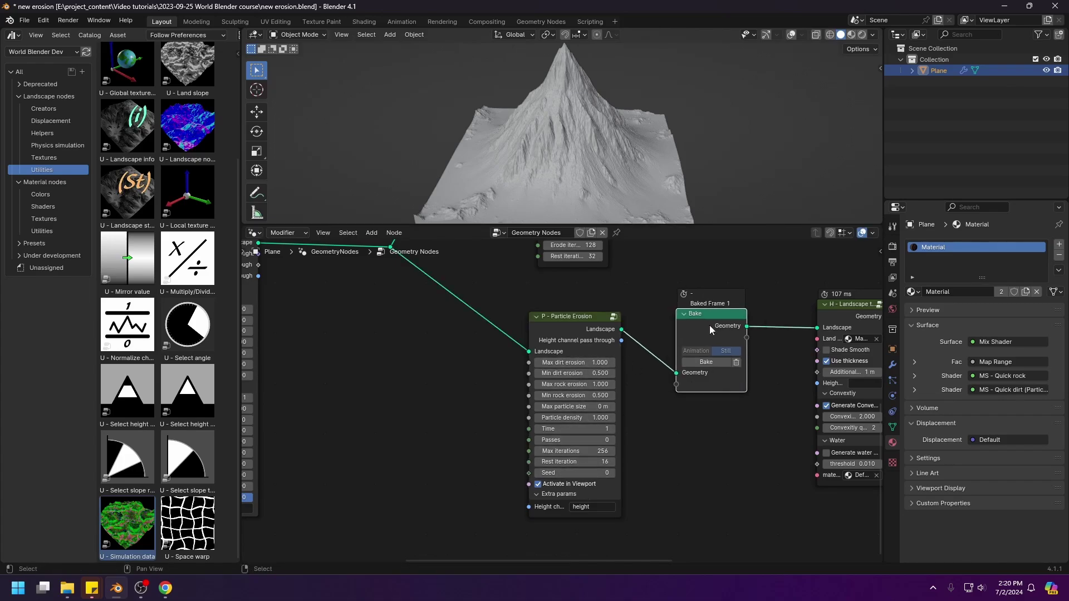